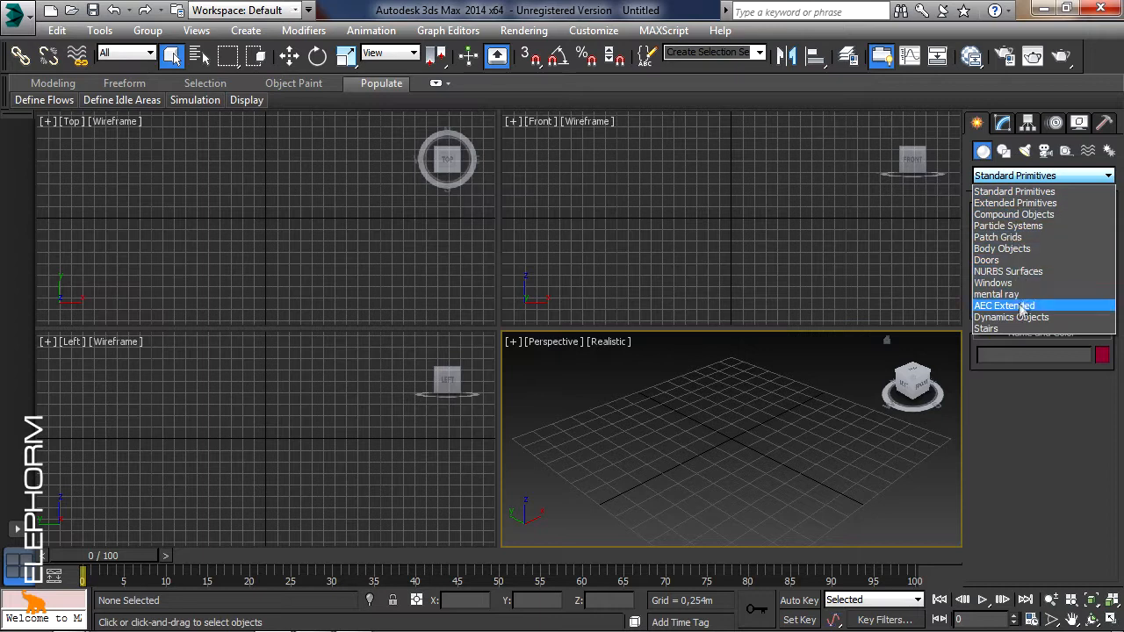
# Step: Create a Spring dynamics object in the Top view, about 0.512 m in diameter and 1.207 m high
pyautogui.click(1012, 317)
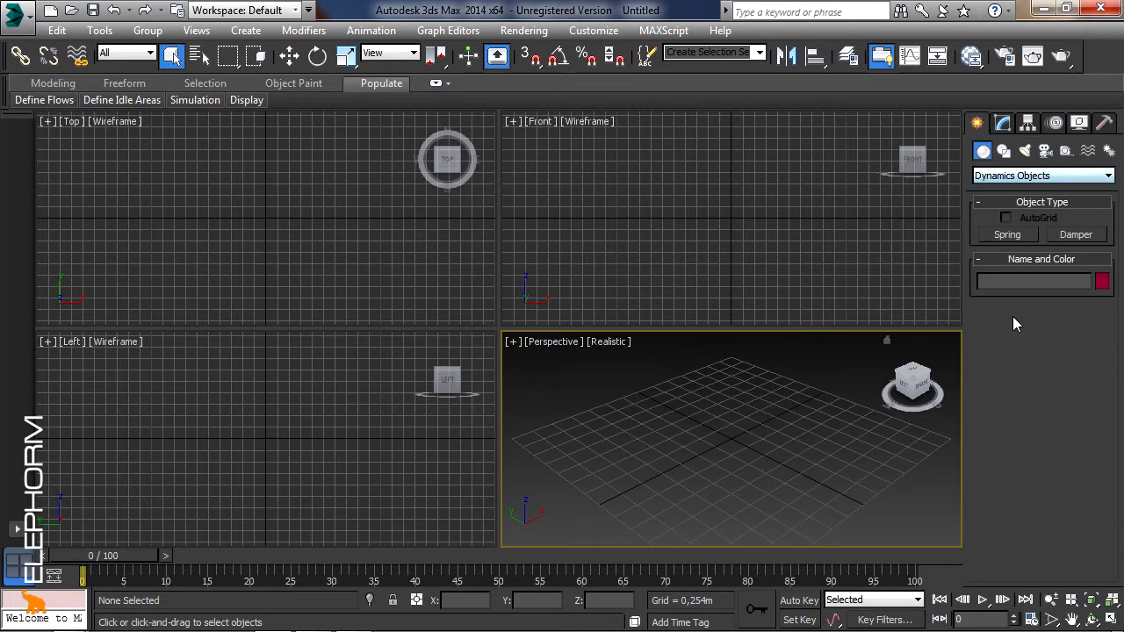
pyautogui.click(1008, 235)
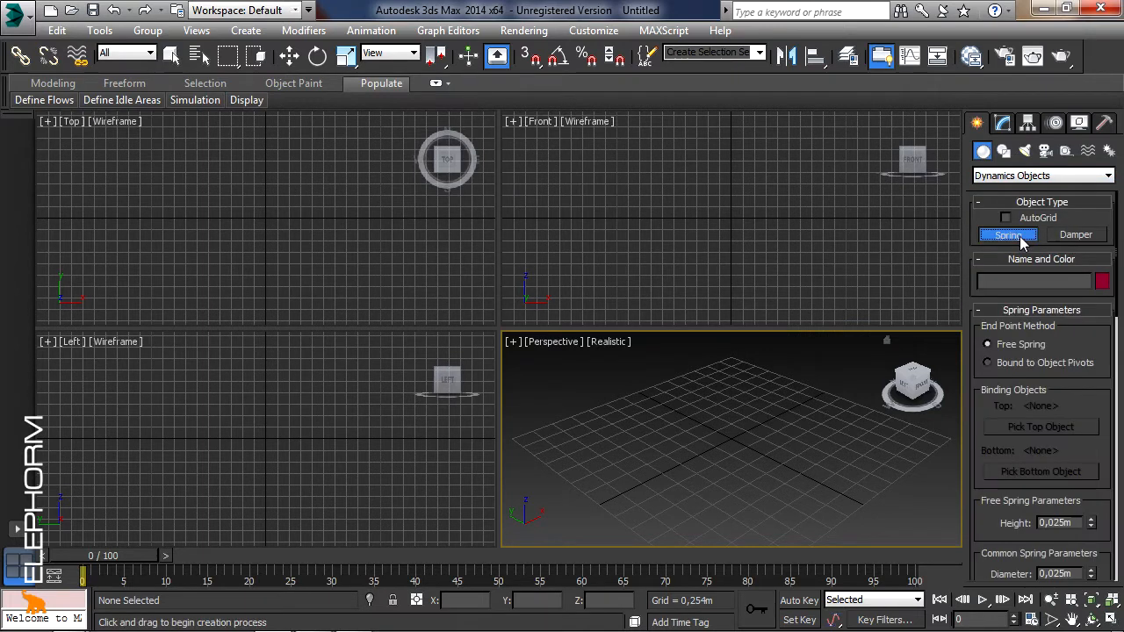
pyautogui.click(222, 218)
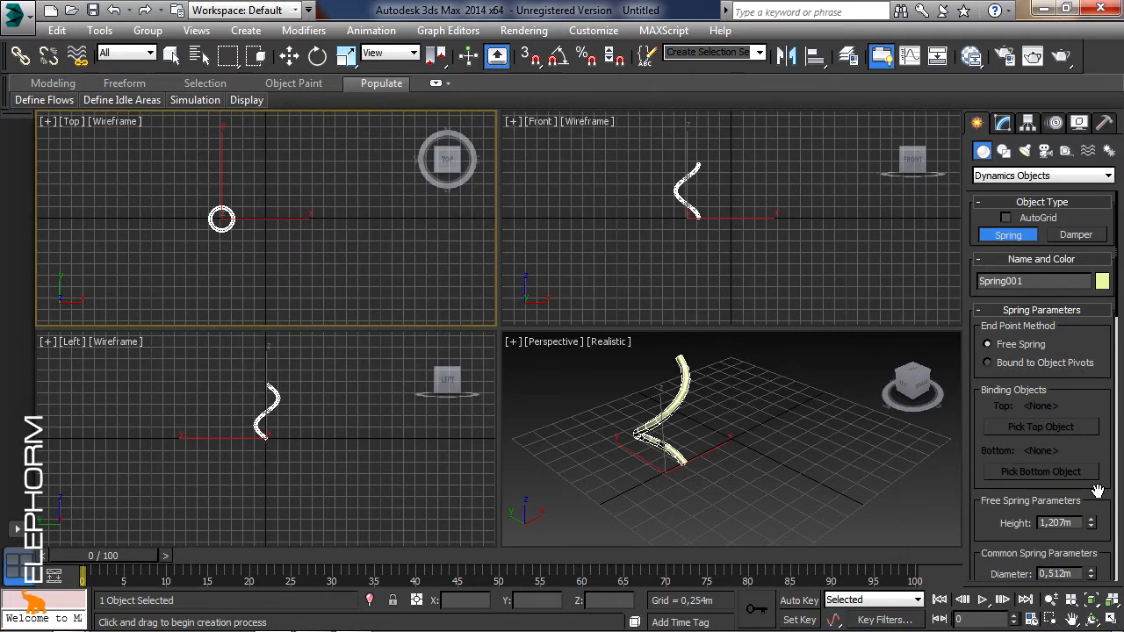
# Step: Give the spring 6.25 turns with clockwise winding and a diameter of 0.504 m
pyautogui.scroll(-5, 1098, 492)
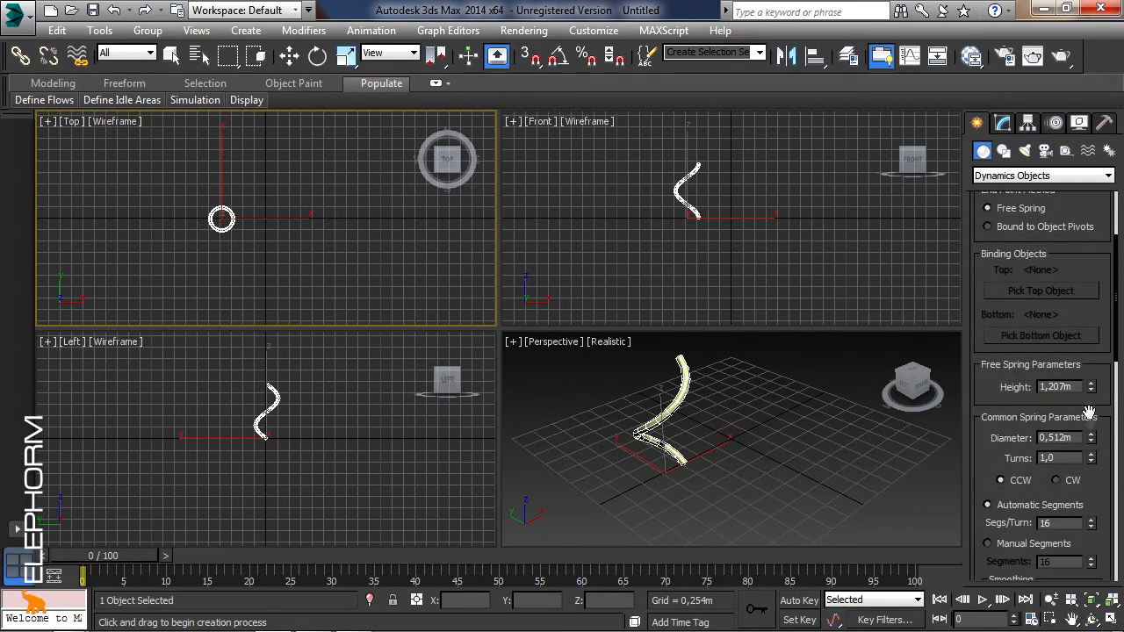
pyautogui.moveTo(1092, 460); pyautogui.dragTo(1092, 399)
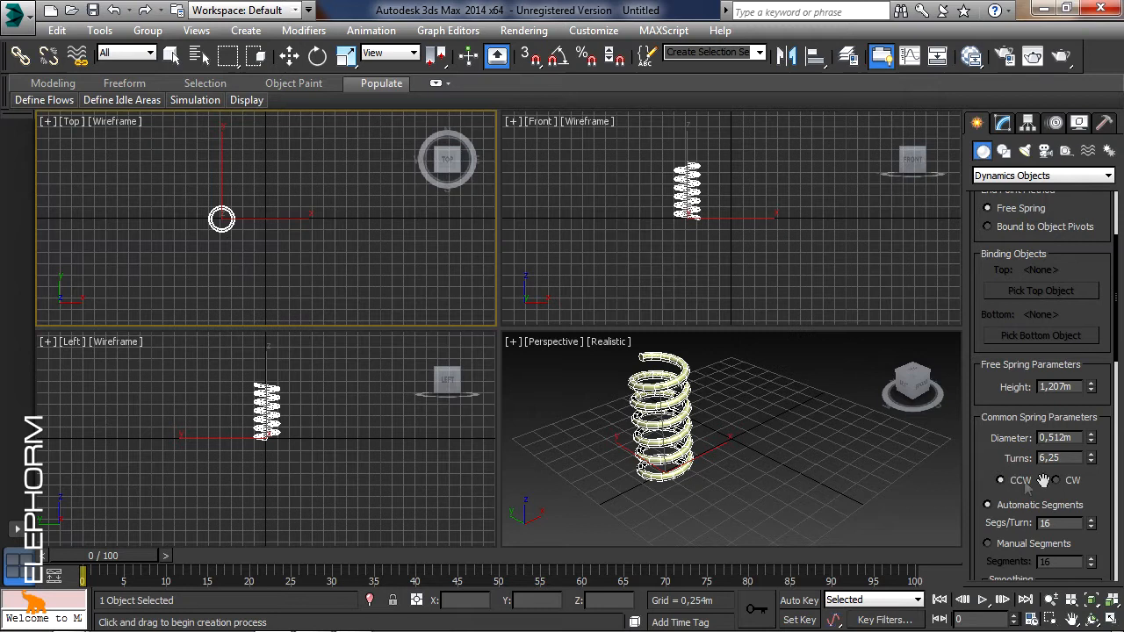
pyautogui.click(1058, 480)
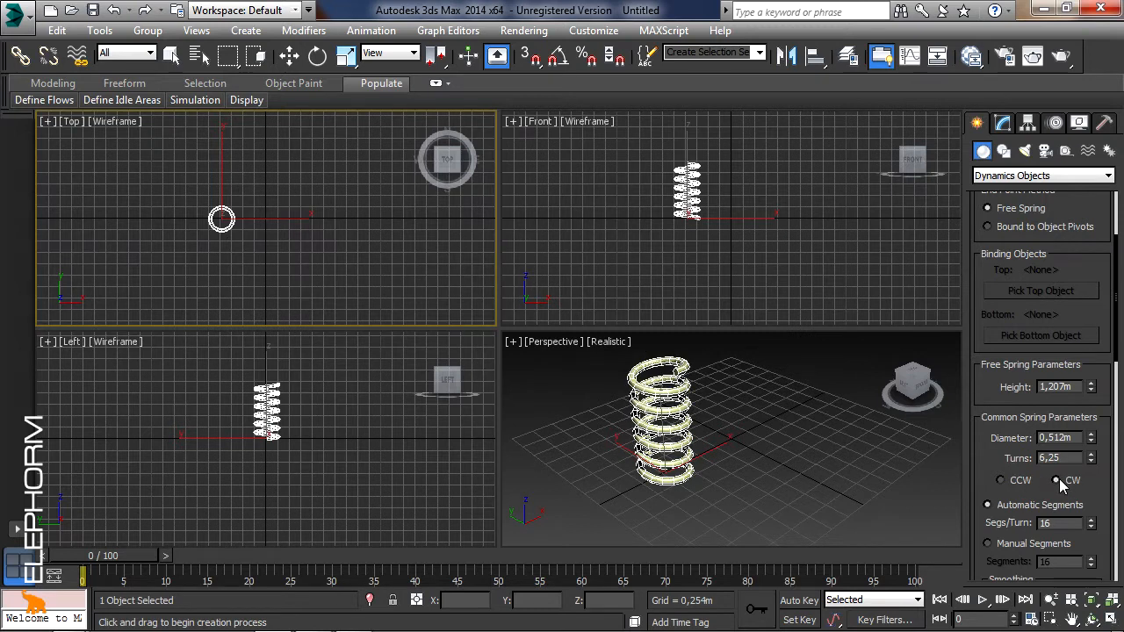
pyautogui.moveTo(1093, 437); pyautogui.dragTo(1093, 442)
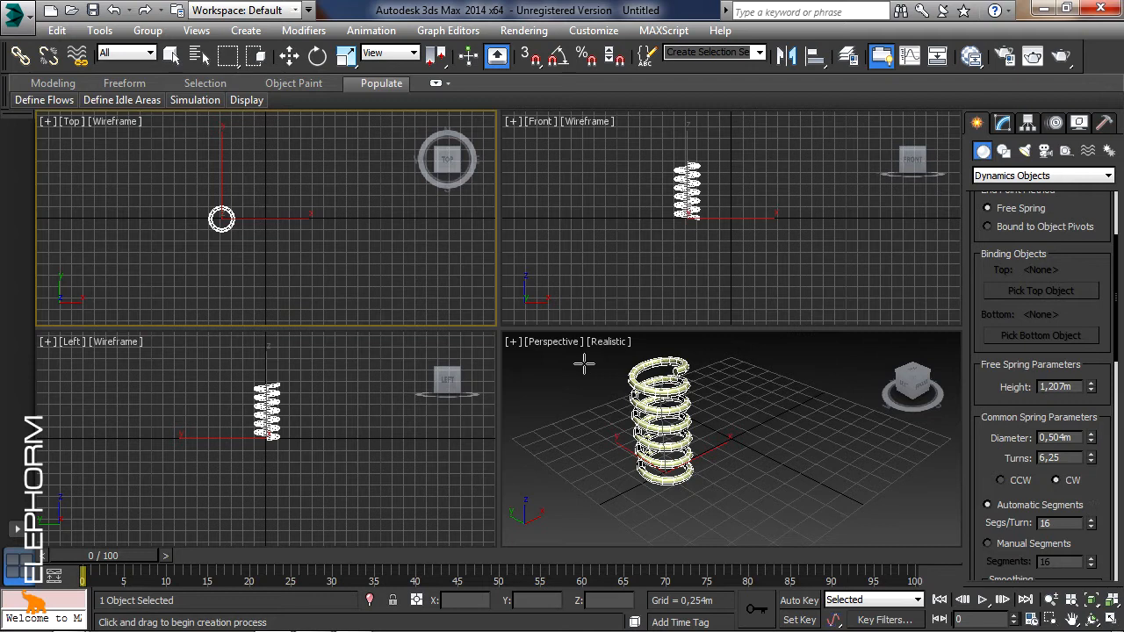
pyautogui.scroll(3, 1102, 396)
pyautogui.scroll(-5, 1103, 406)
pyautogui.moveTo(1102, 406); pyautogui.dragTo(1091, 489)
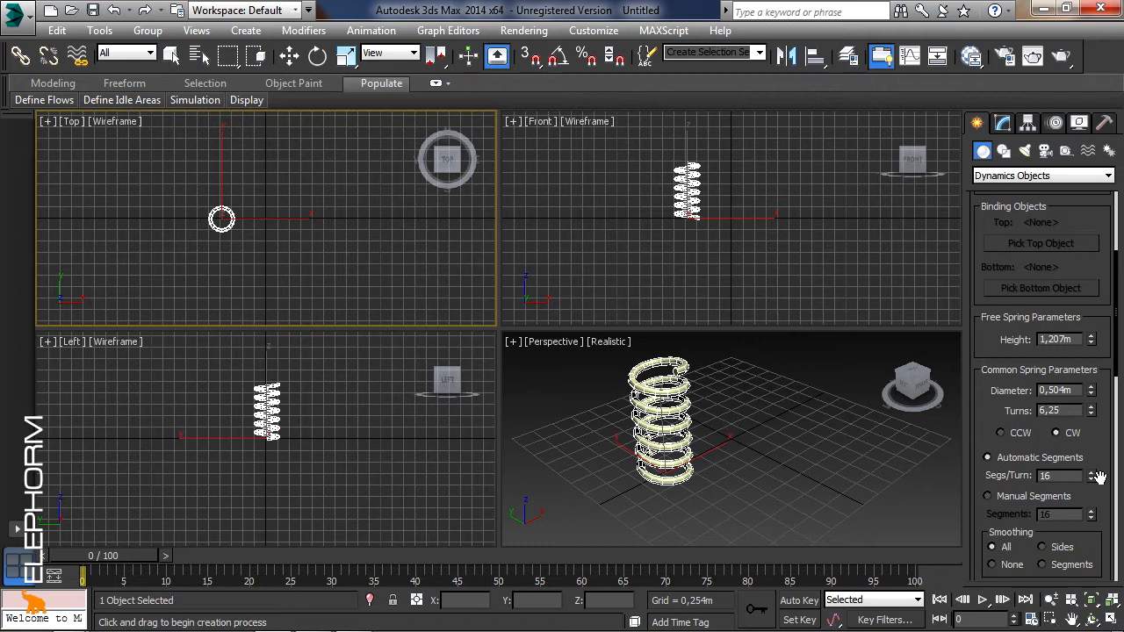
pyautogui.moveTo(1097, 257); pyautogui.dragTo(1097, 460)
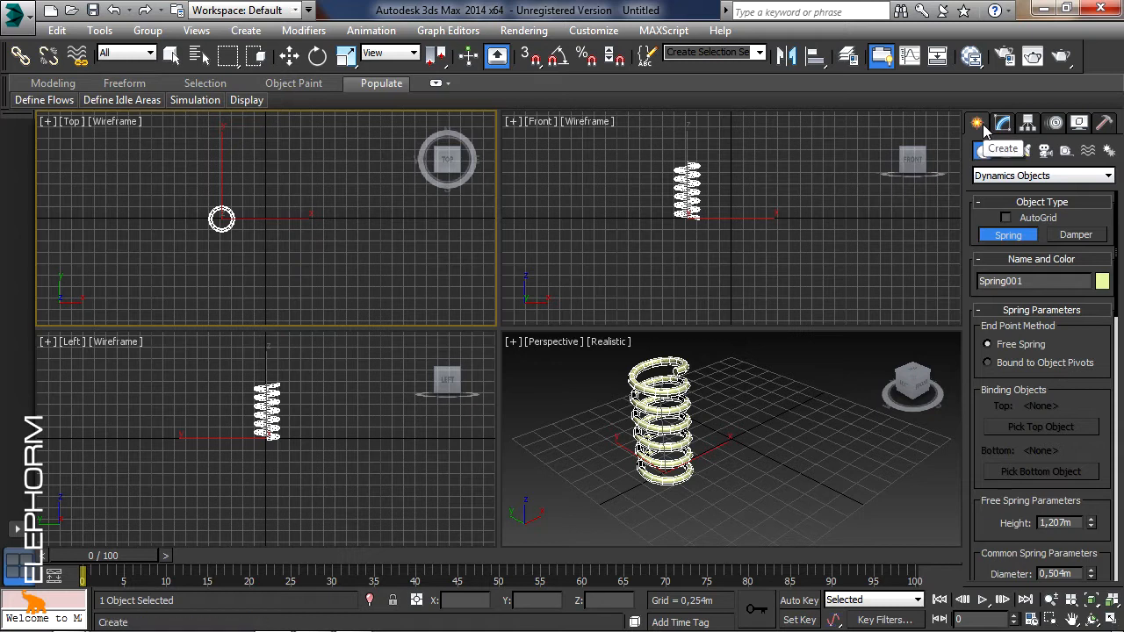
# Step: Create a standard primitive sphere of about 0.366 m radius, centred on the spring in the Top view
pyautogui.click(995, 177)
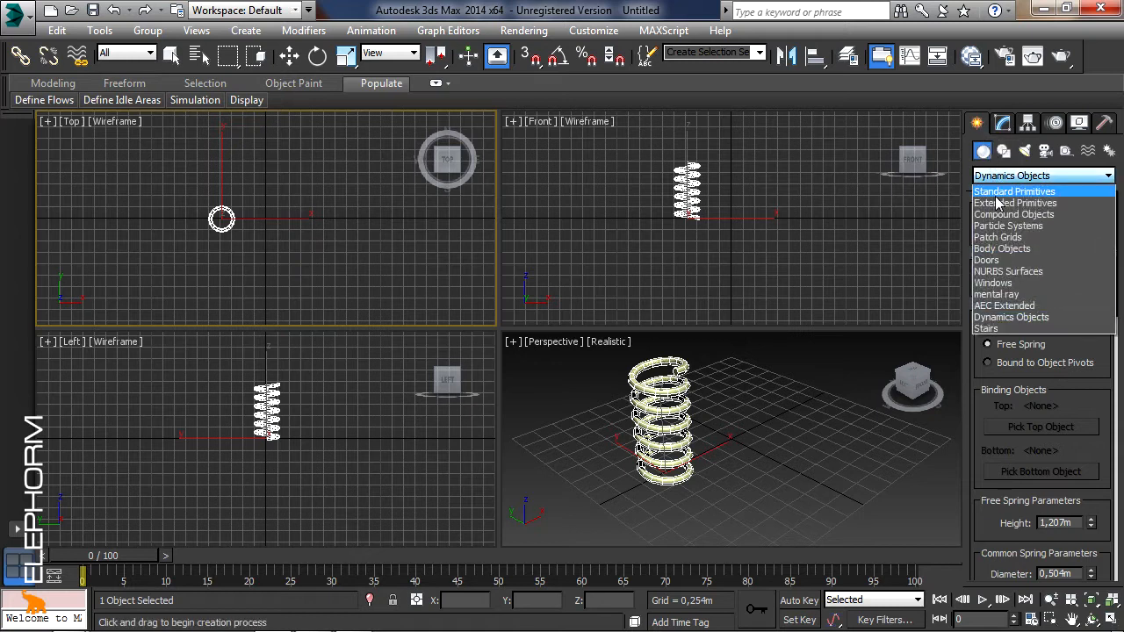
pyautogui.click(1010, 191)
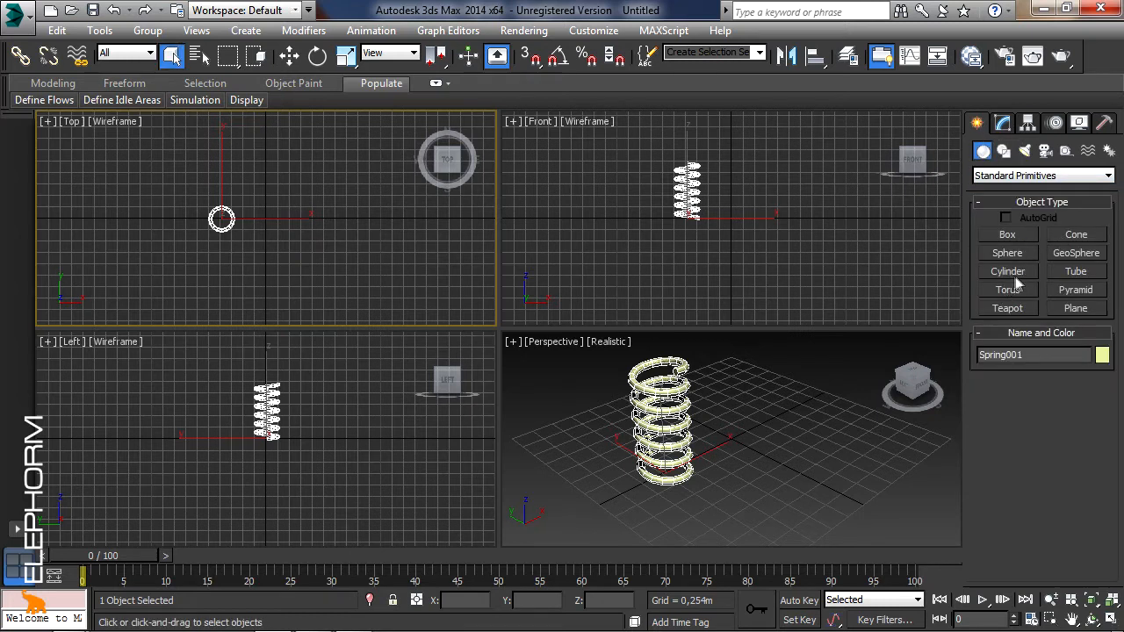
pyautogui.click(1005, 255)
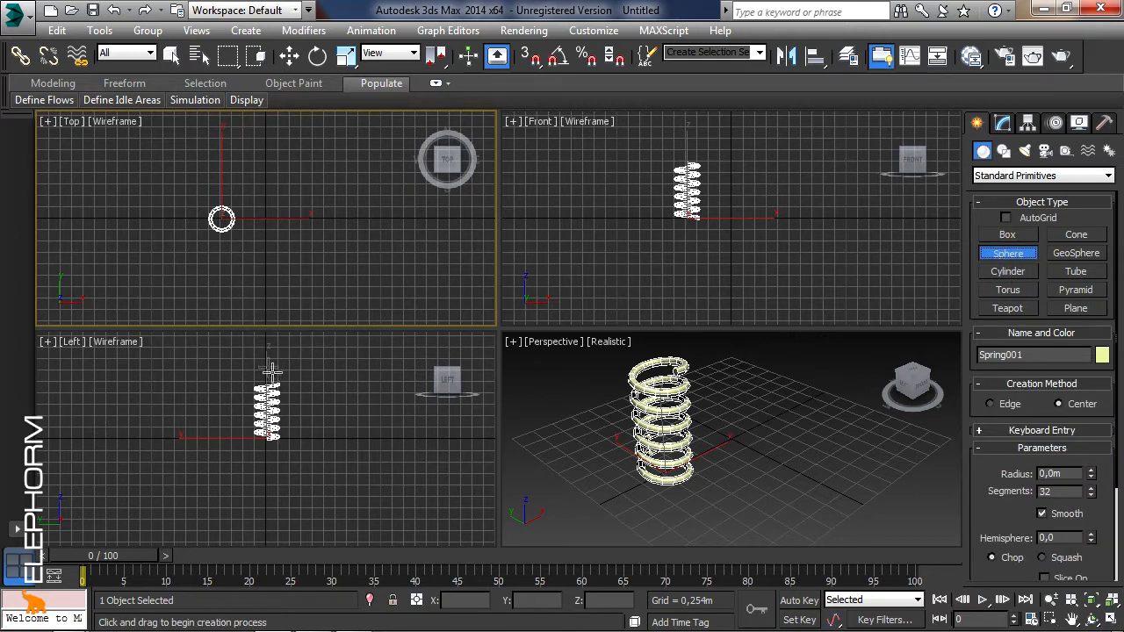
pyautogui.moveTo(222, 216); pyautogui.dragTo(237, 208)
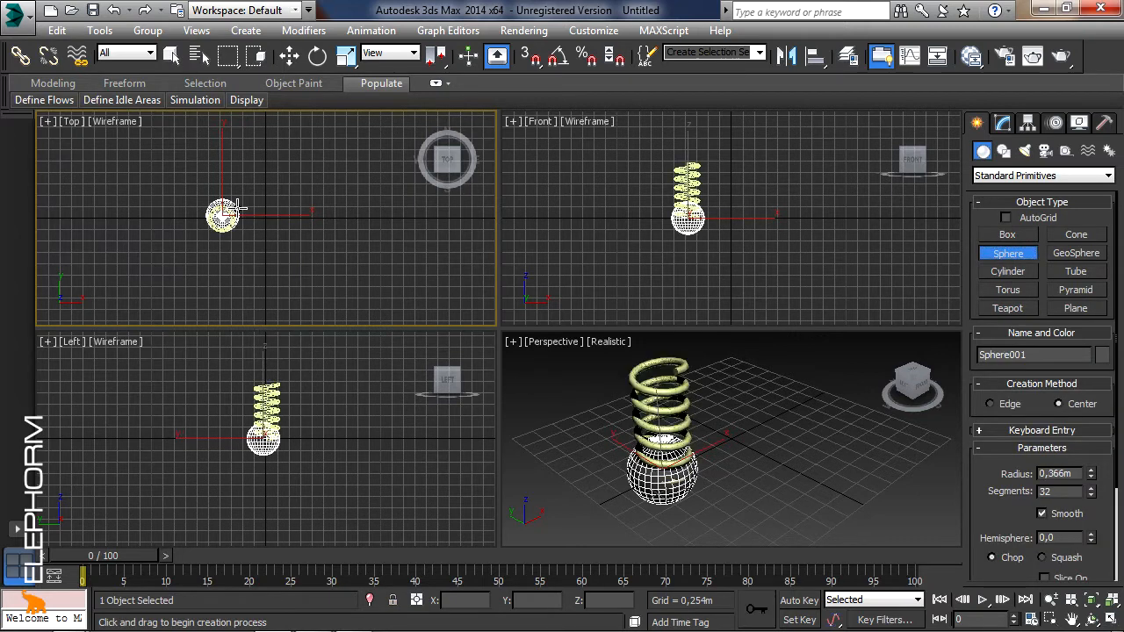
# Step: Move the sphere straight up in the Front view to just above the spring, at about 1.869 m height
pyautogui.click(289, 56)
pyautogui.rightClick(733, 246)
pyautogui.moveTo(687, 154); pyautogui.dragTo(688, 71)
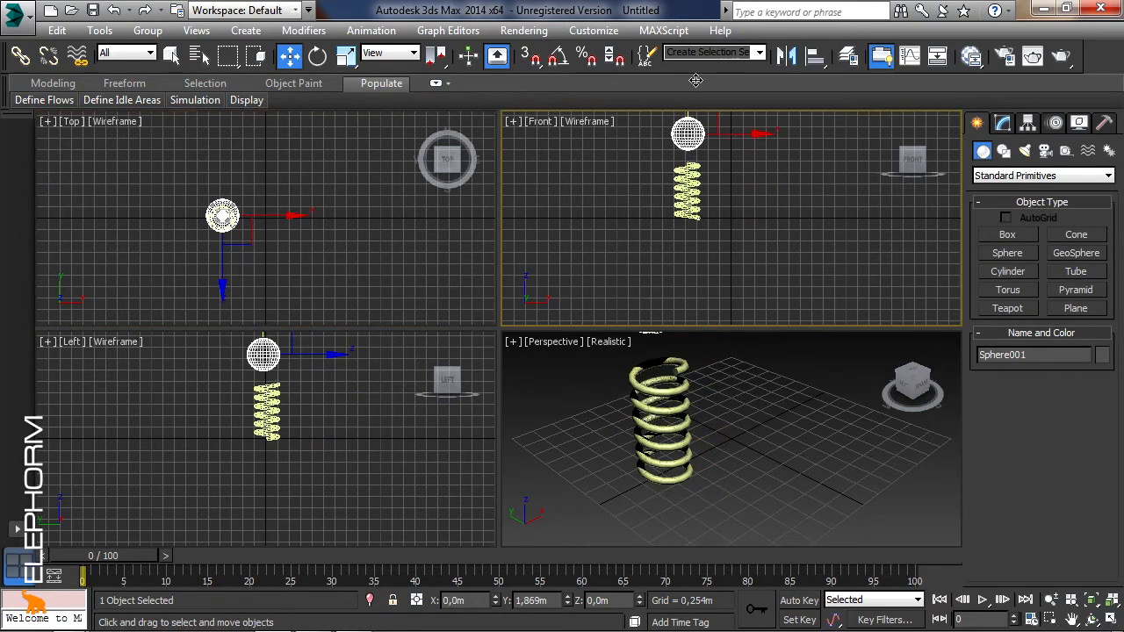
# Step: Clone the sphere as one independent copy straight down below the spring, at about Z -0.566 m
pyautogui.moveTo(737, 194); pyautogui.dragTo(751, 250, button='middle')
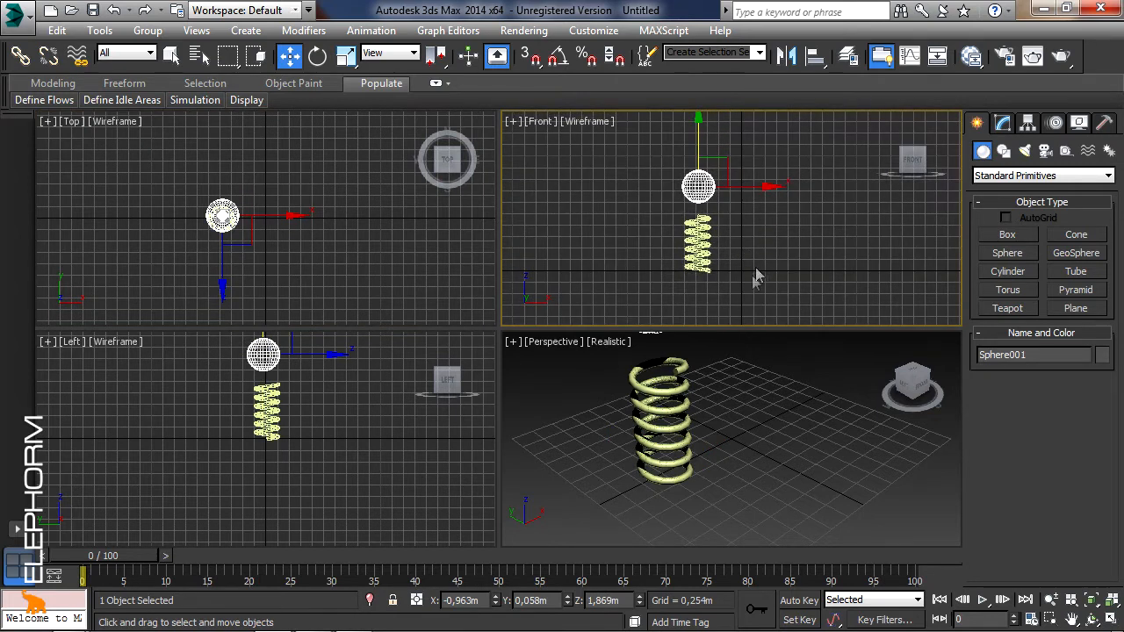
pyautogui.press('shift')
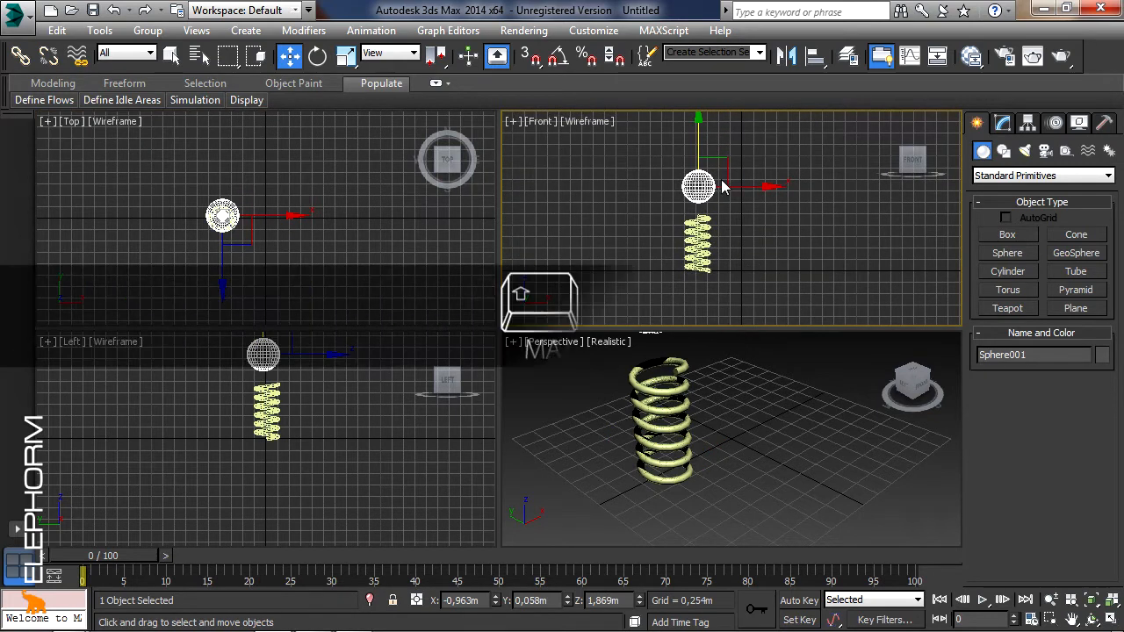
pyautogui.keyDown('shift'); pyautogui.moveTo(697, 151); pyautogui.dragTo(698, 296); pyautogui.keyUp('shift')
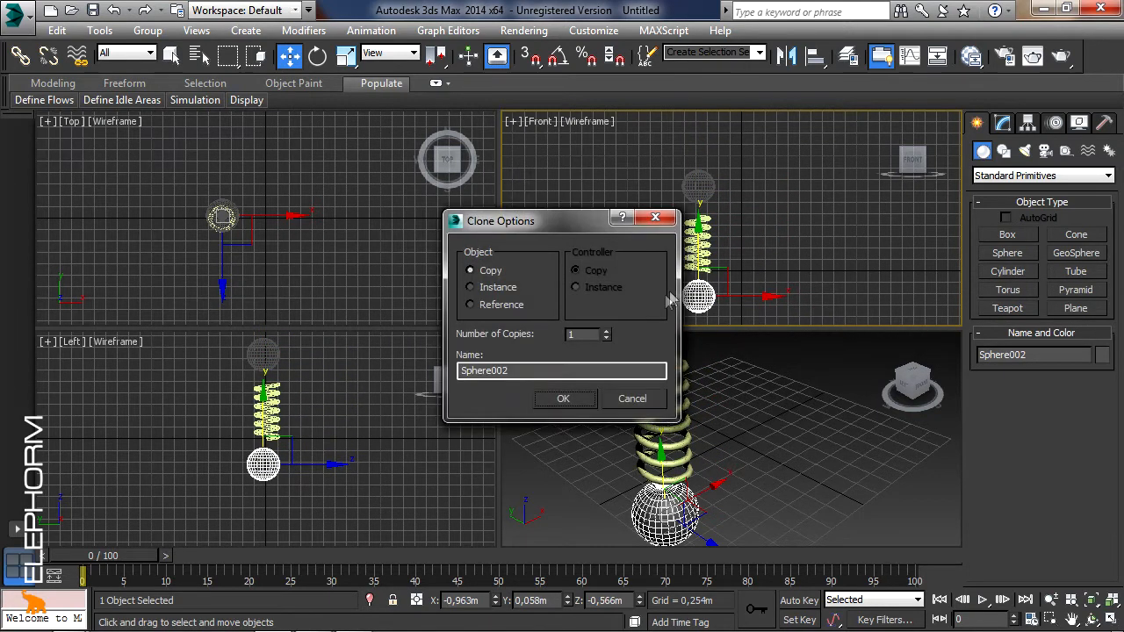
pyautogui.click(568, 400)
# Step: Bind the spring to object pivots, using the upper sphere as its top object and the lower sphere as its bottom object
pyautogui.click(711, 246)
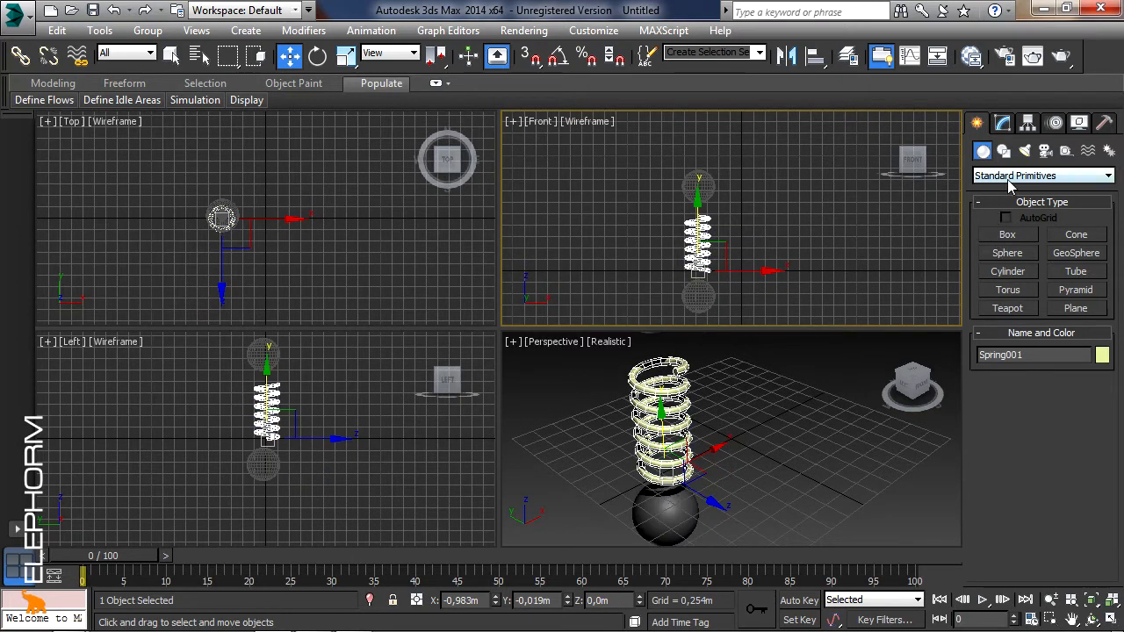
pyautogui.click(1003, 126)
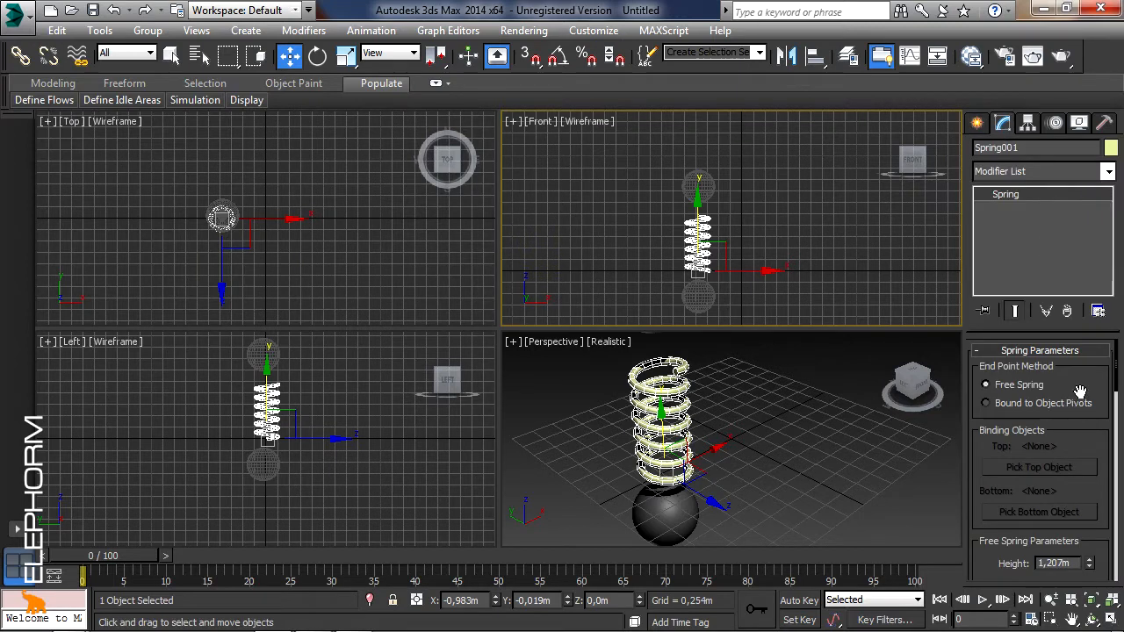
pyautogui.click(1014, 405)
pyautogui.moveTo(1080, 422); pyautogui.dragTo(1091, 376)
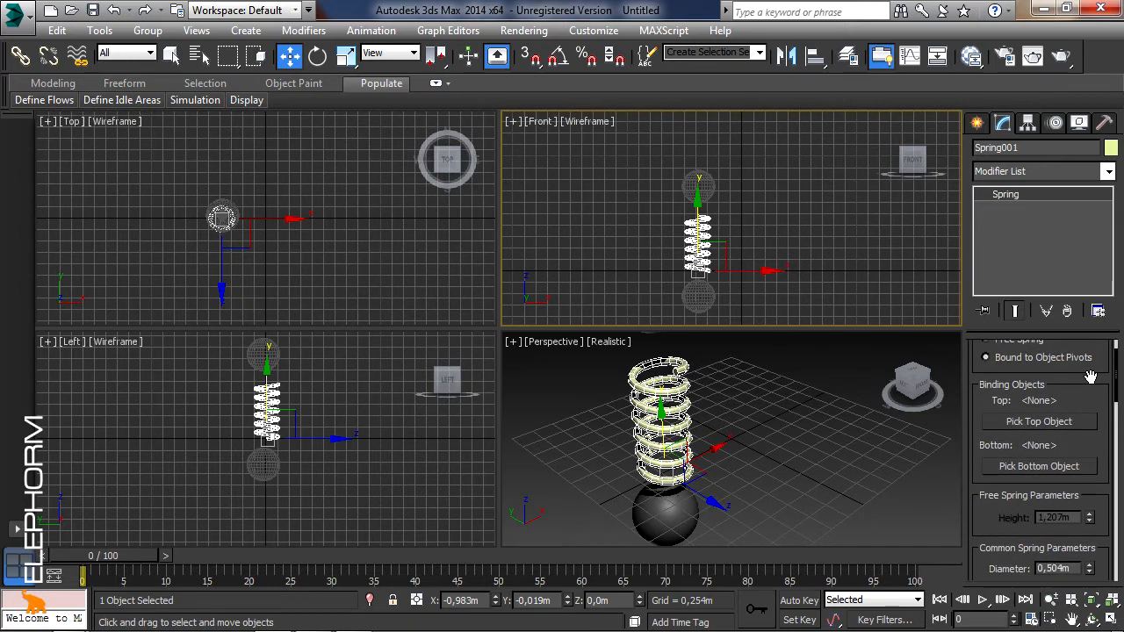
pyautogui.click(1051, 425)
pyautogui.click(702, 191)
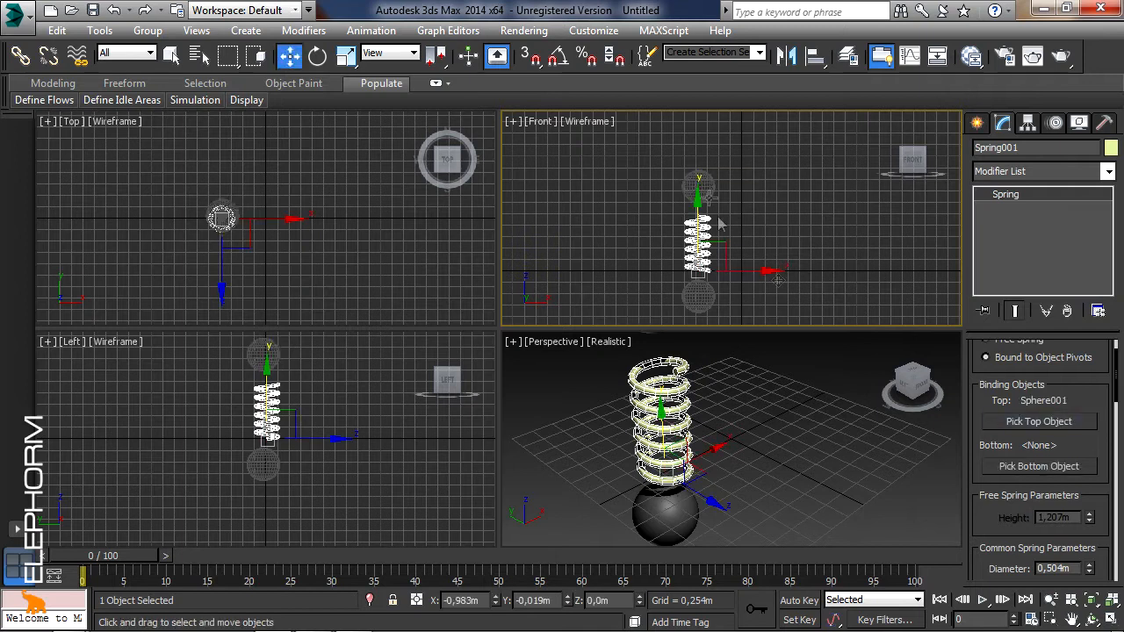
pyautogui.click(1055, 468)
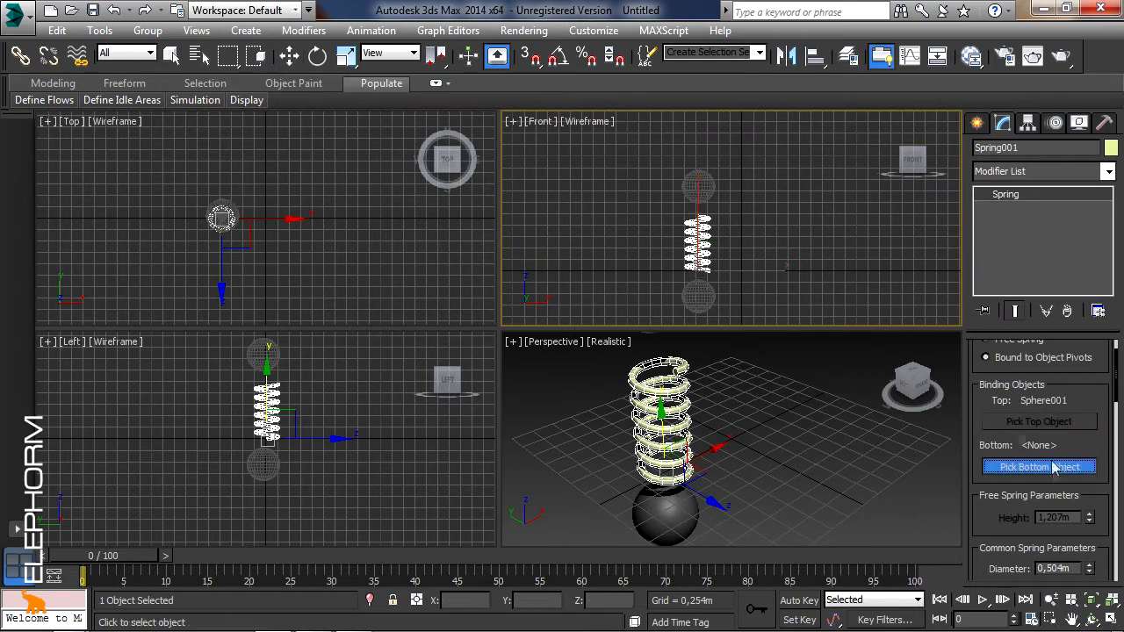
pyautogui.click(705, 296)
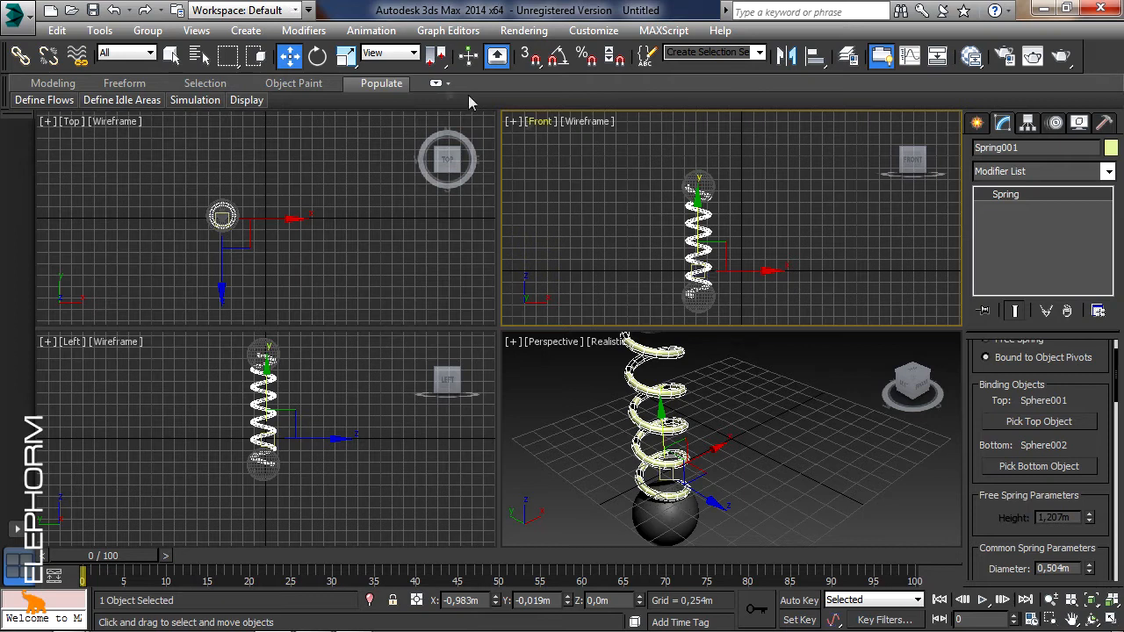
# Step: Move the upper sphere to about X 0.634 m, Z 1.672 m, and auto-key it at frame 100 to about X -0.184 m, Z 0.288 m
pyautogui.click(698, 183)
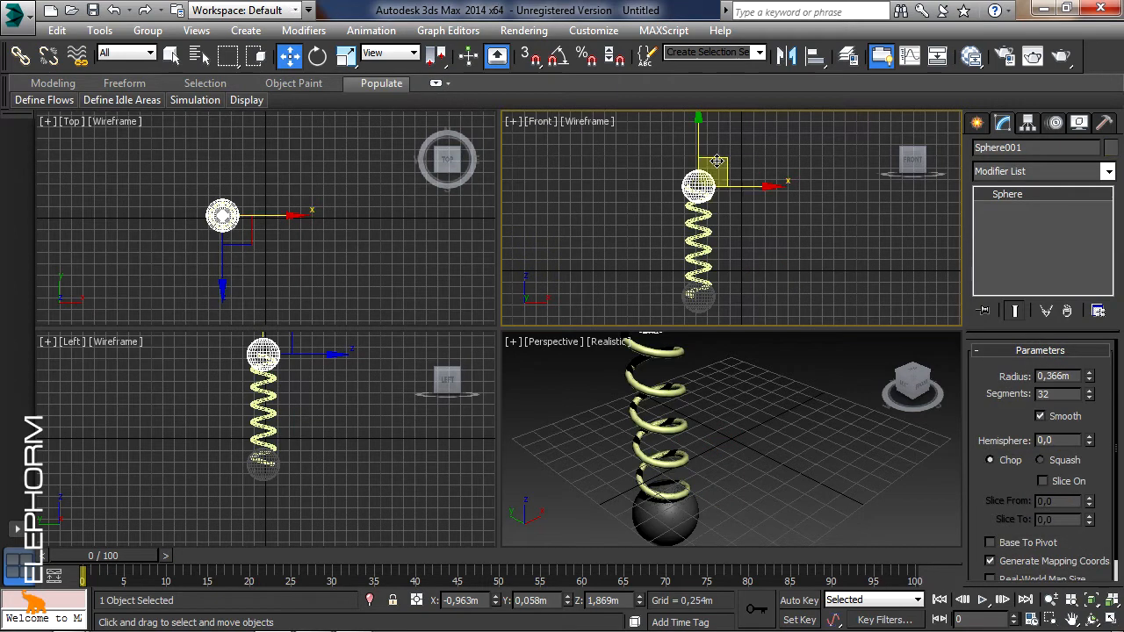
pyautogui.moveTo(720, 160); pyautogui.dragTo(795, 168)
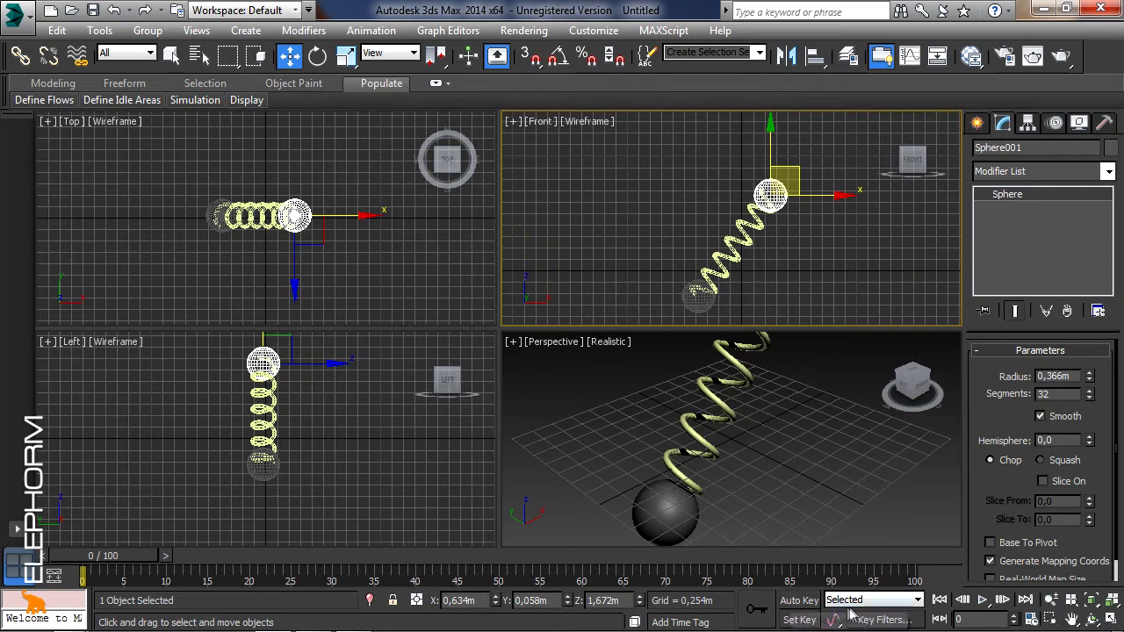
pyautogui.click(799, 601)
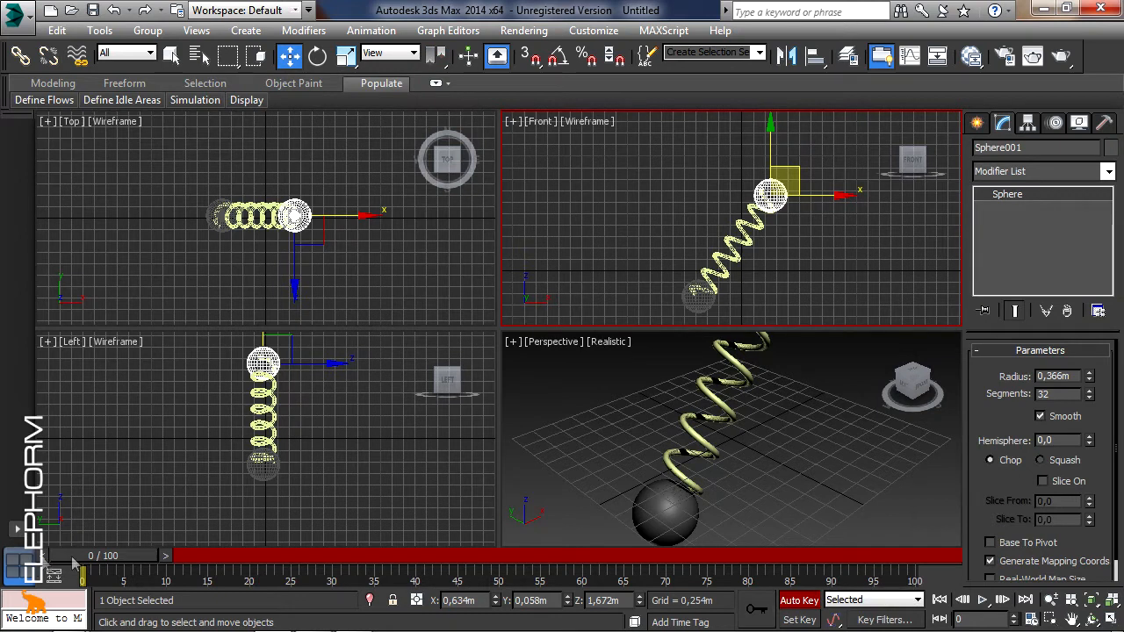
pyautogui.moveTo(105, 563); pyautogui.dragTo(914, 520)
pyautogui.press('w')
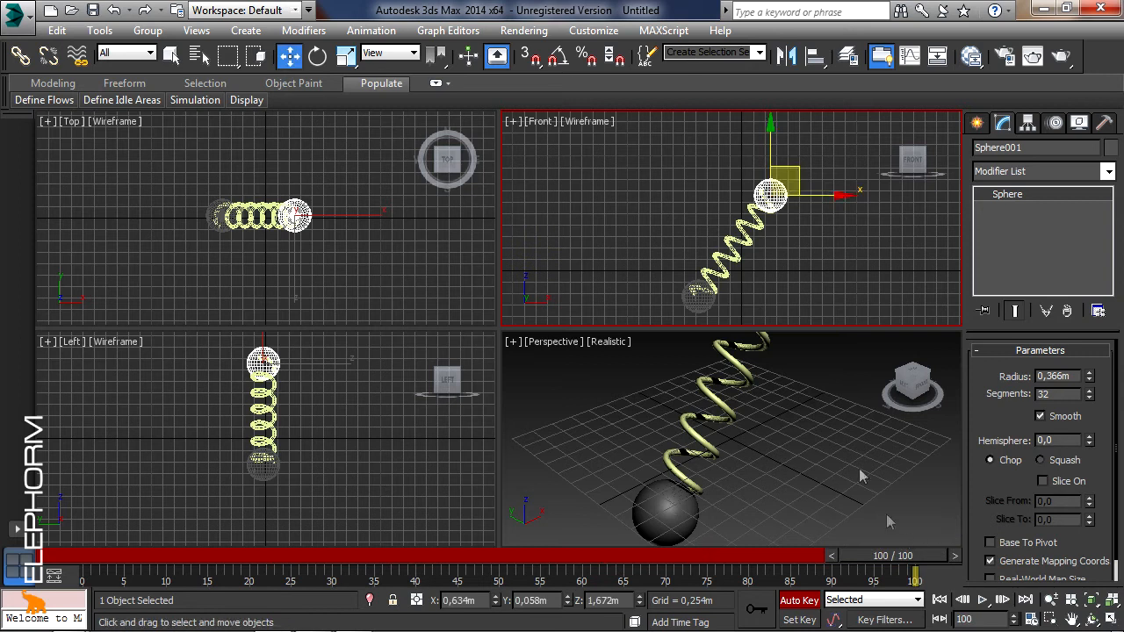
pyautogui.moveTo(804, 171); pyautogui.dragTo(760, 232)
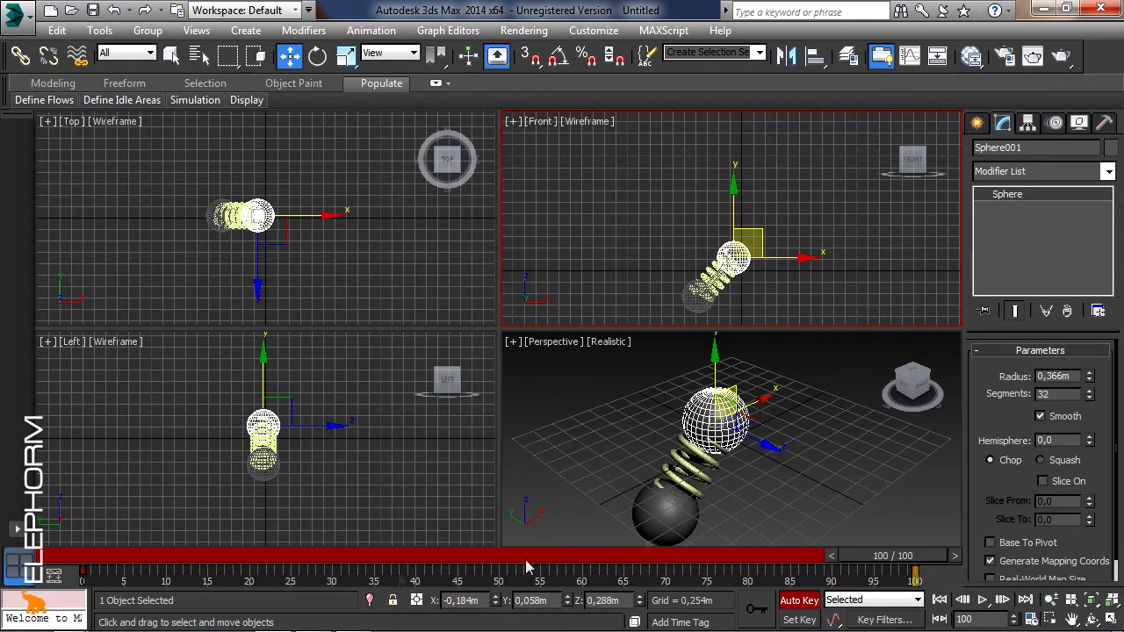
# Step: Play the sphere and spring animation from the first frame in the Perspective view, stop playback, and turn off Auto Key
pyautogui.moveTo(876, 559); pyautogui.dragTo(70, 514)
pyautogui.click(983, 600)
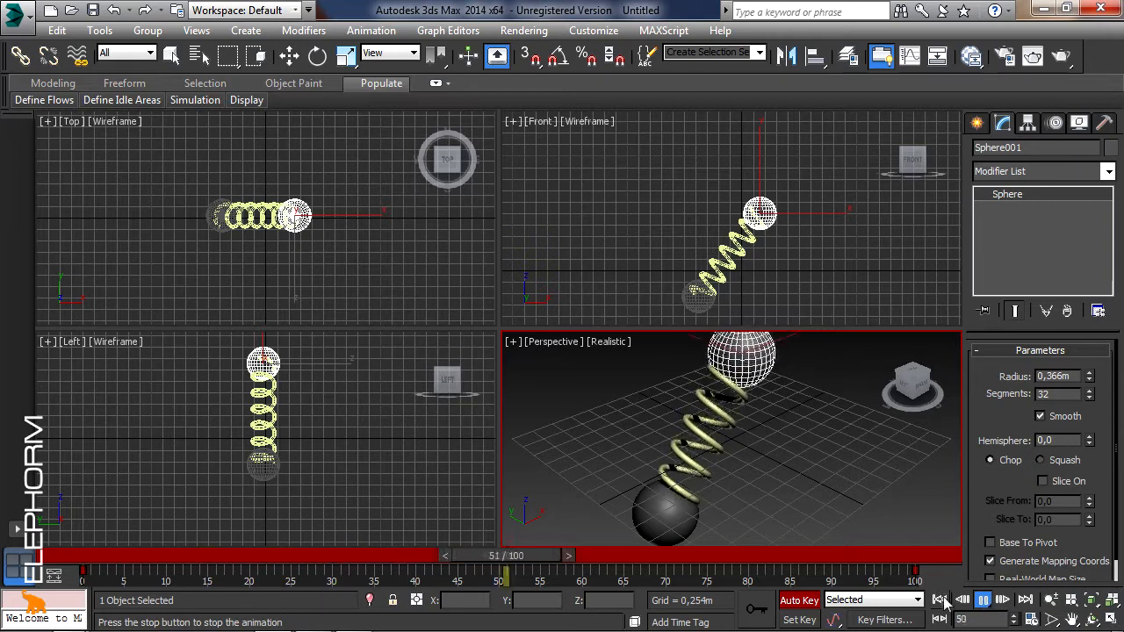
pyautogui.click(983, 600)
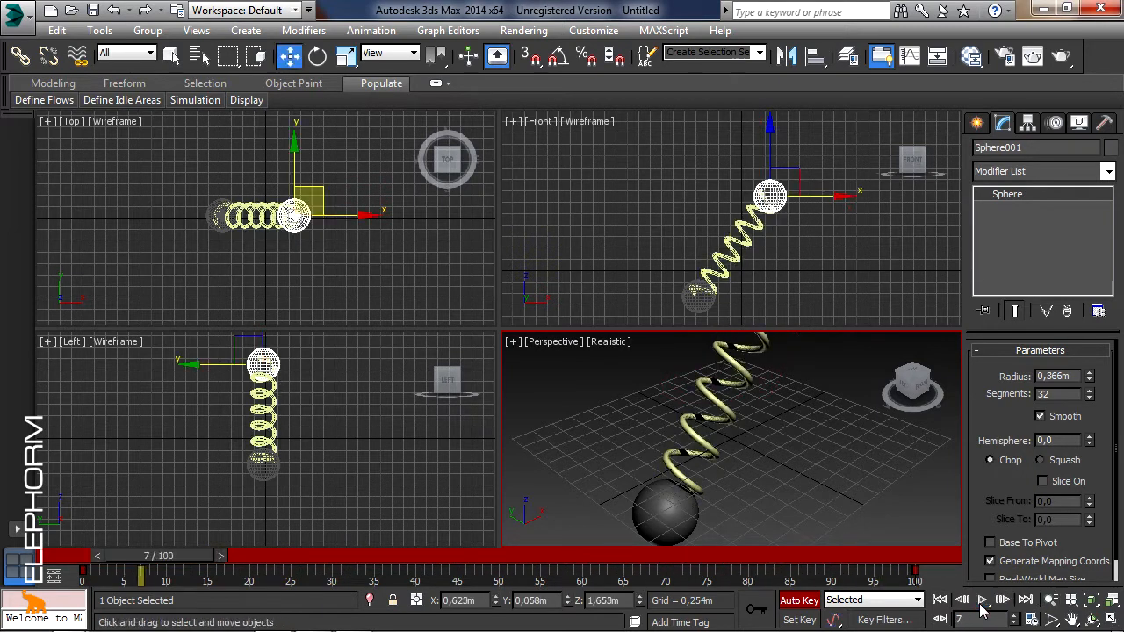
pyautogui.click(801, 601)
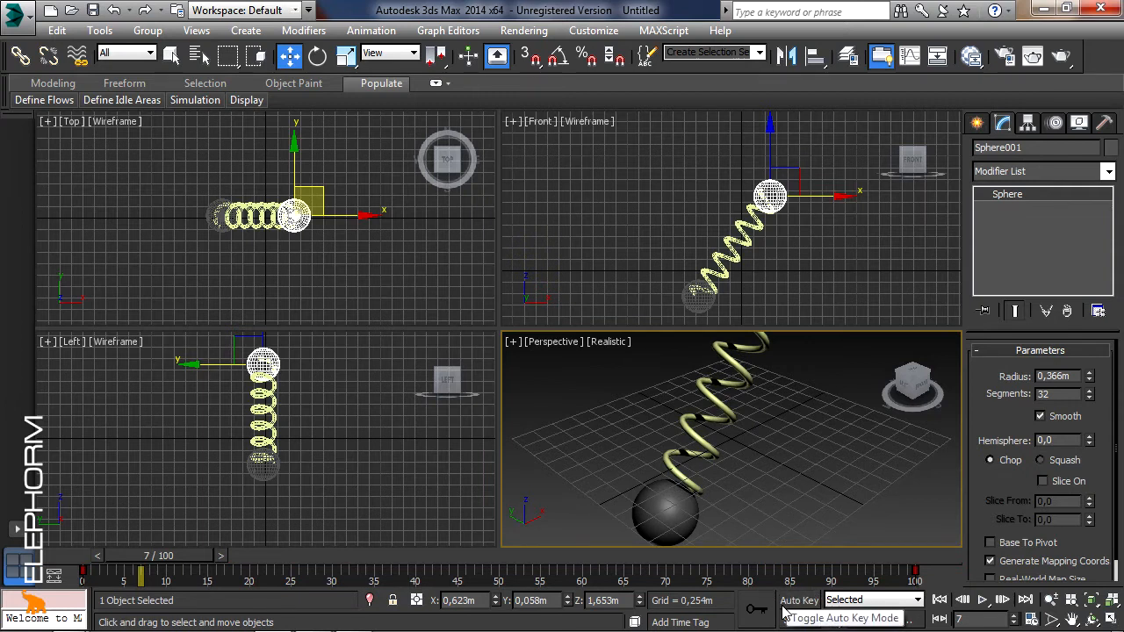
# Step: Create a damper dynamics object beside the spring in the Top view, at about X 2.462 m, Y -0.545 m, with a pin-to-pin height of about 1.168 m
pyautogui.click(982, 125)
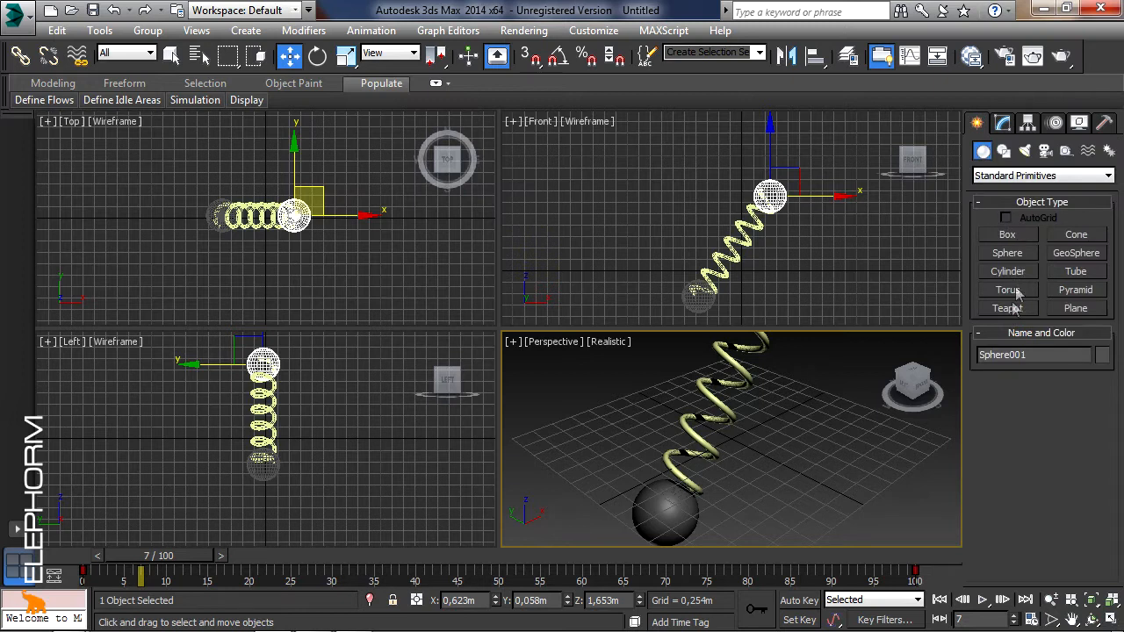
pyautogui.click(993, 178)
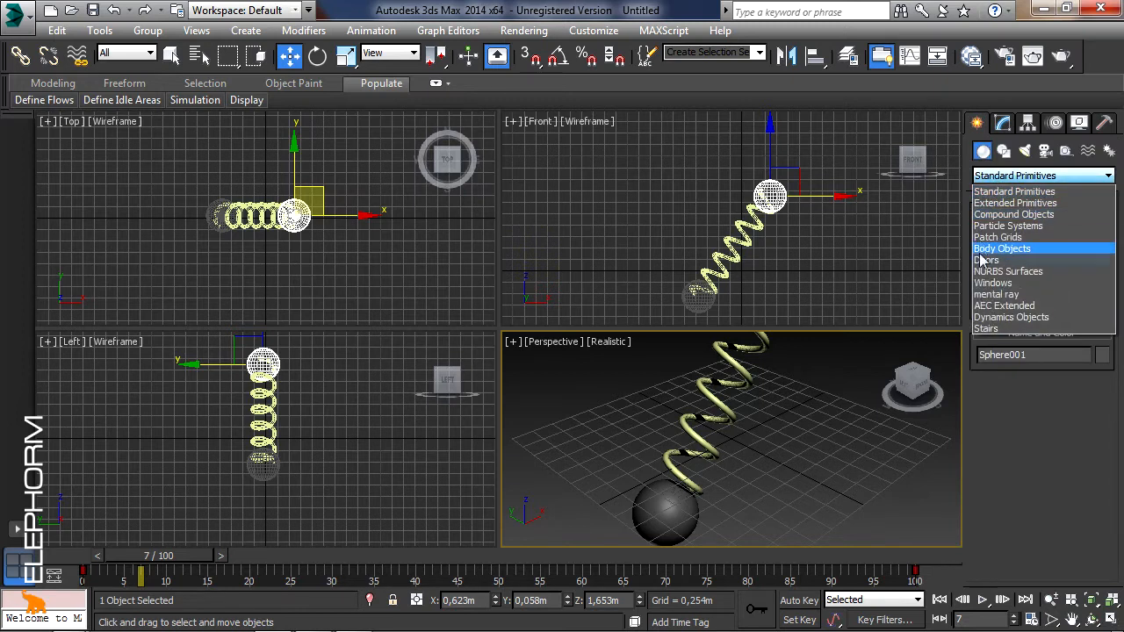
pyautogui.click(1019, 318)
pyautogui.click(1079, 233)
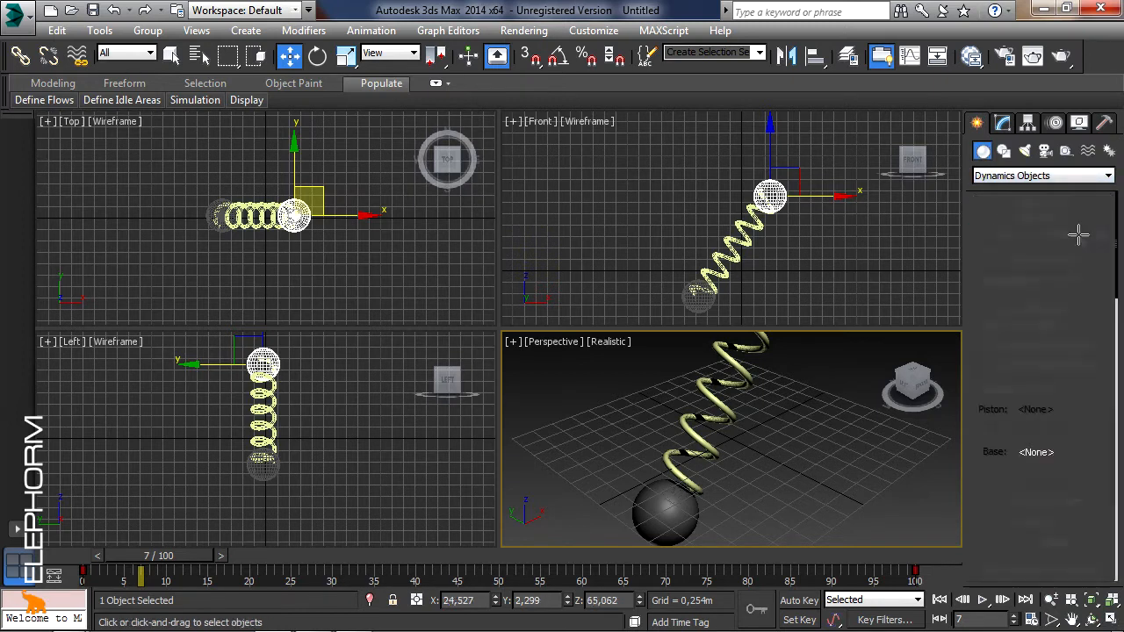
pyautogui.click(377, 244)
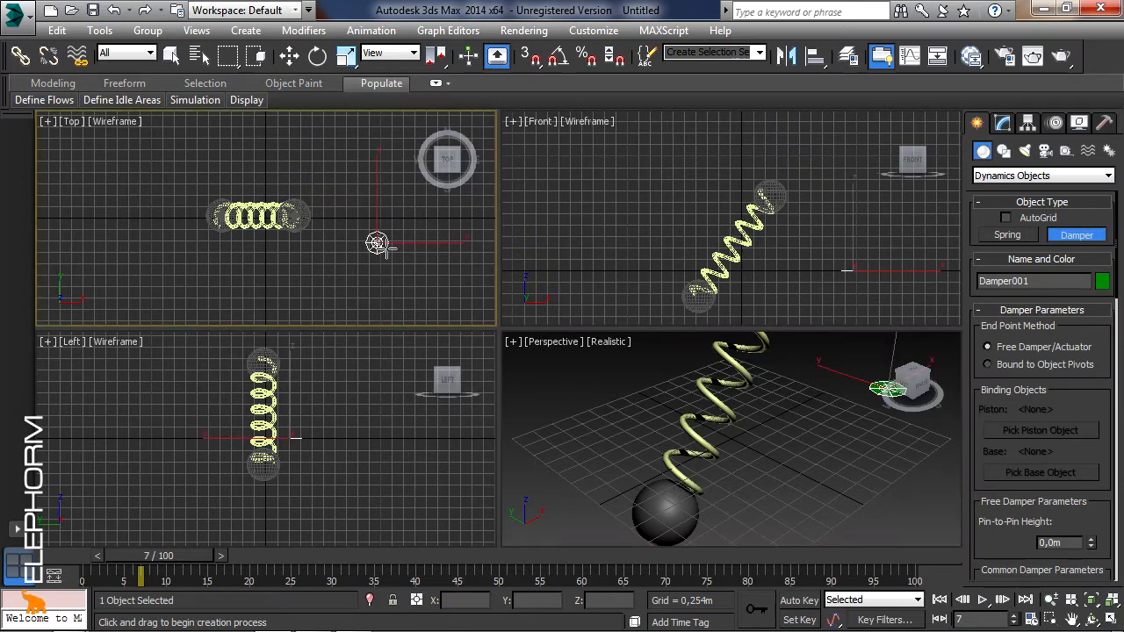
pyautogui.moveTo(819, 393); pyautogui.dragTo(654, 509, button='middle')
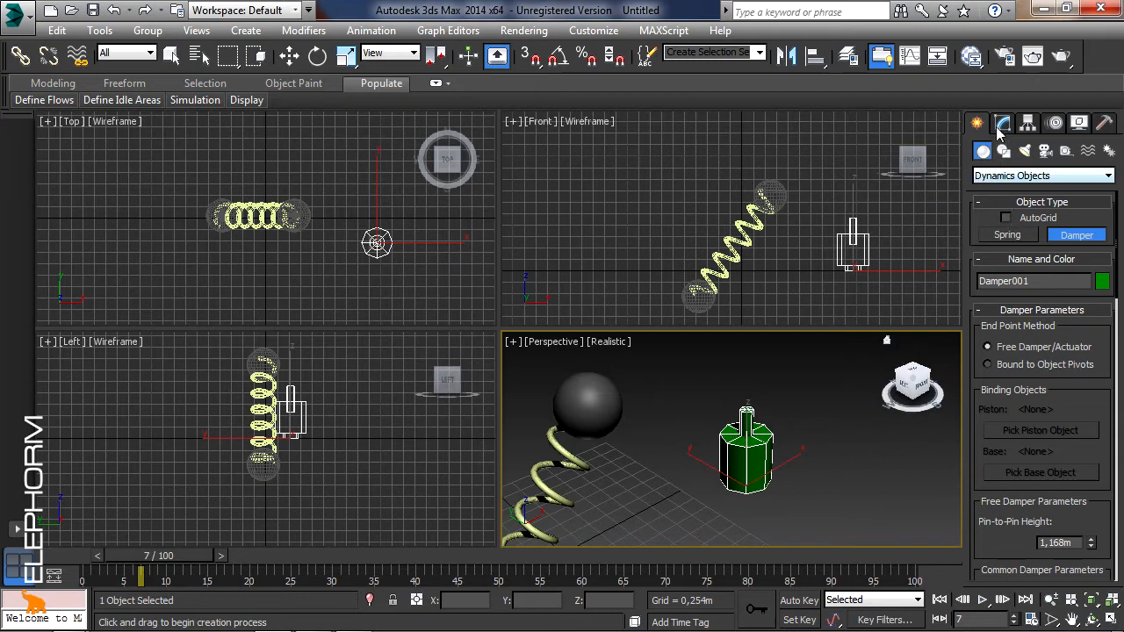
# Step: Create a standard-primitive box around the damper's base in the Top view, about 0.526 m long, 0.681 m wide and 0.506 m high
pyautogui.click(1005, 176)
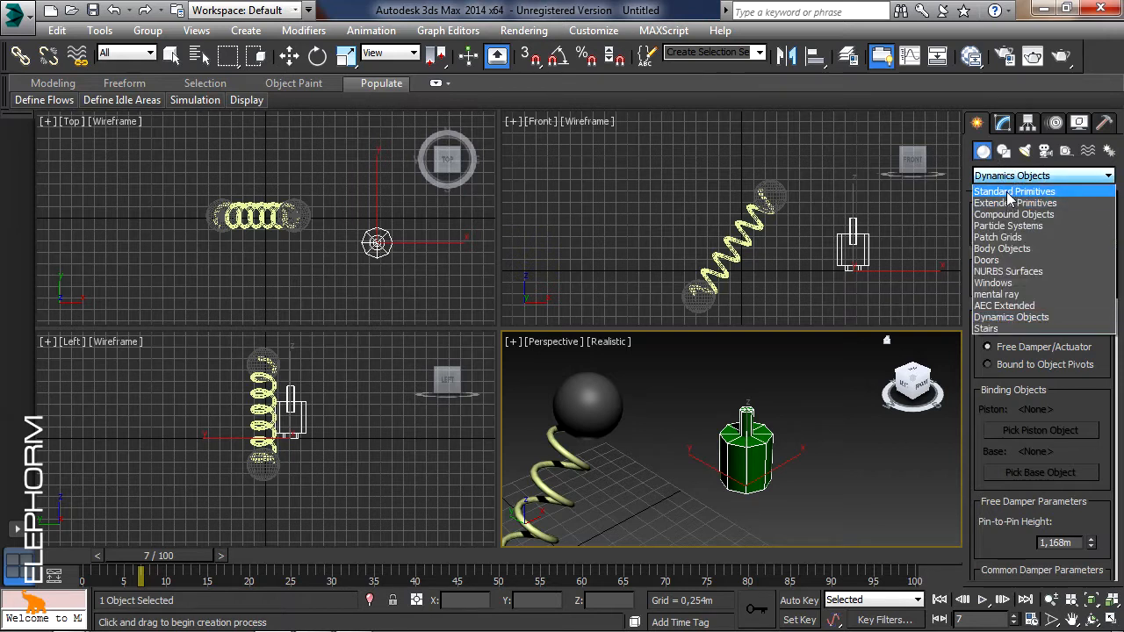
pyautogui.click(1015, 192)
pyautogui.click(1010, 238)
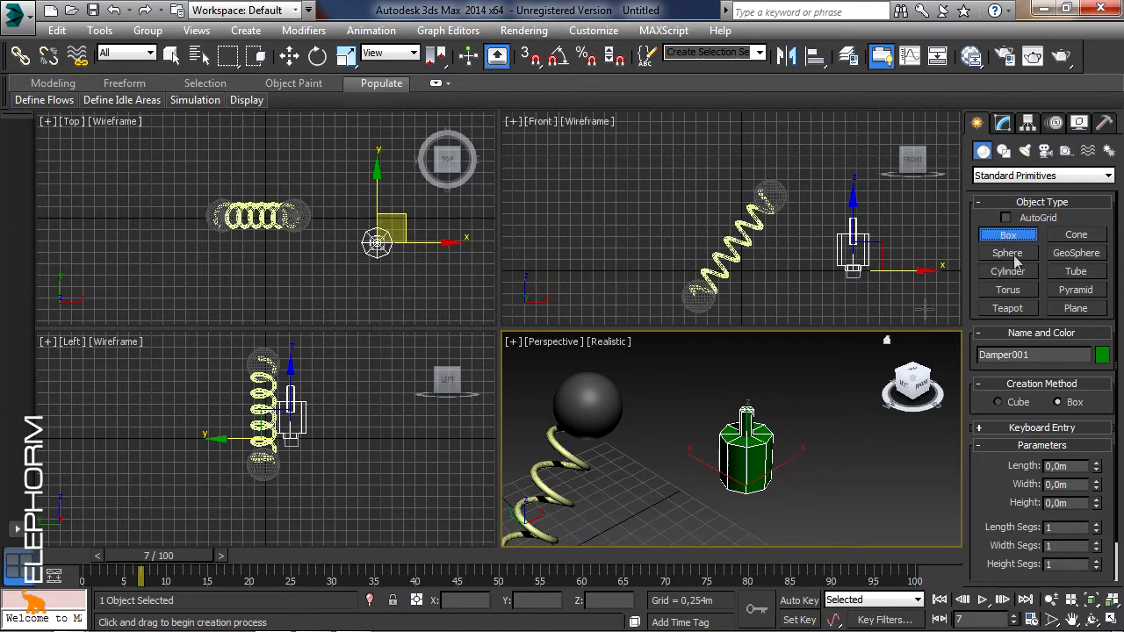
pyautogui.moveTo(365, 234); pyautogui.dragTo(397, 260)
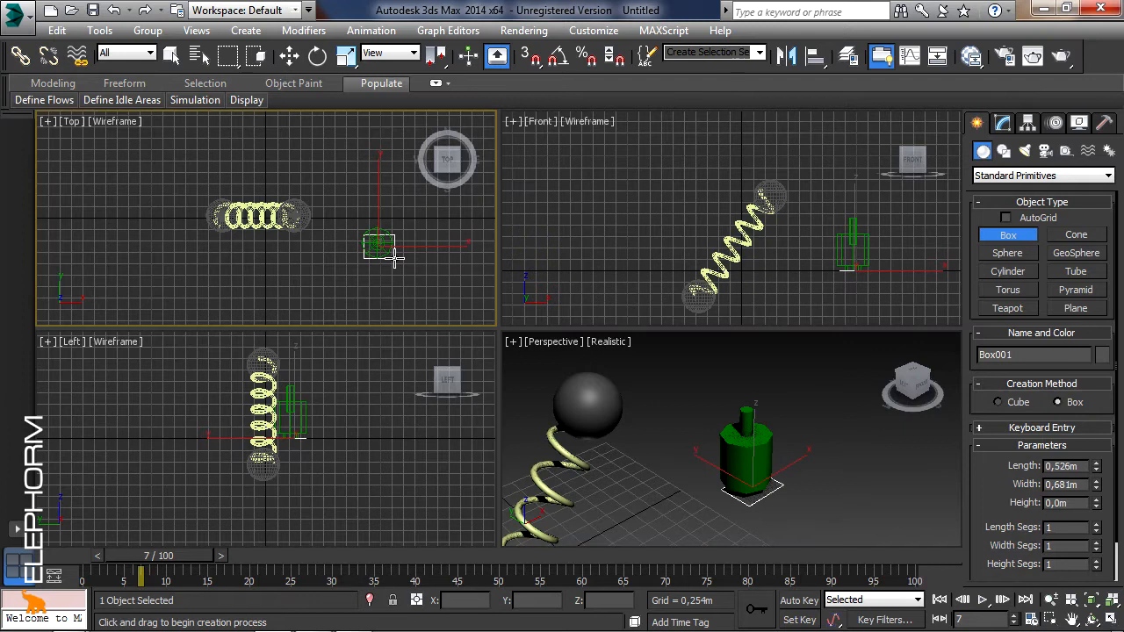
pyautogui.click(395, 233)
# Step: Raise the box straight up above the damper to about Z 1.638 m
pyautogui.click(290, 56)
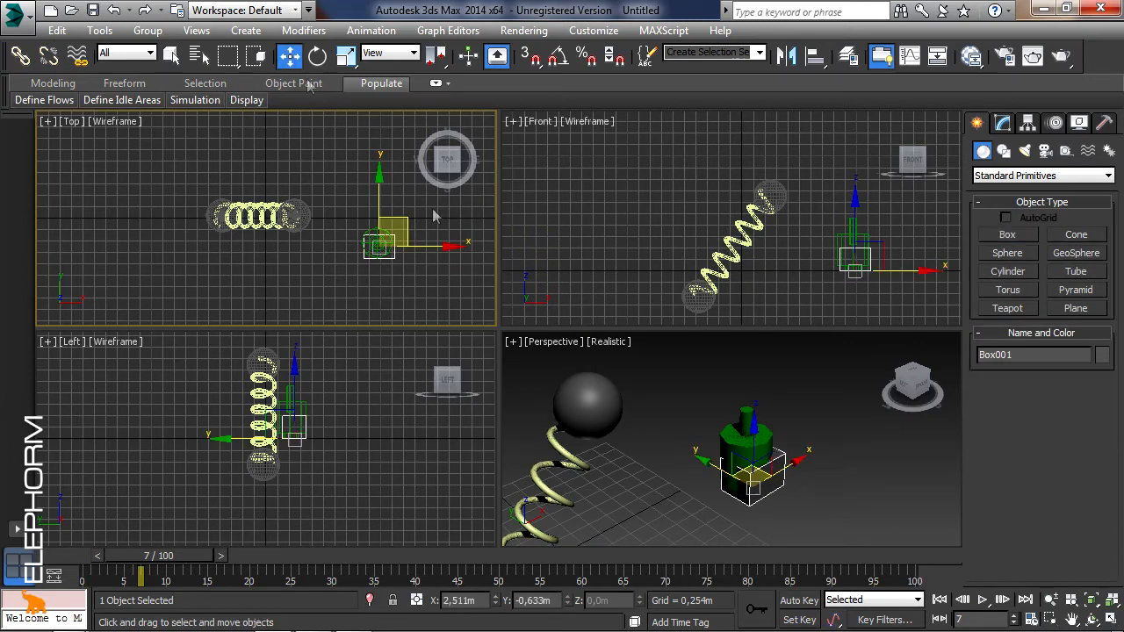
pyautogui.click(756, 439)
pyautogui.moveTo(755, 440); pyautogui.dragTo(757, 323)
pyautogui.moveTo(791, 425); pyautogui.dragTo(813, 485, button='middle')
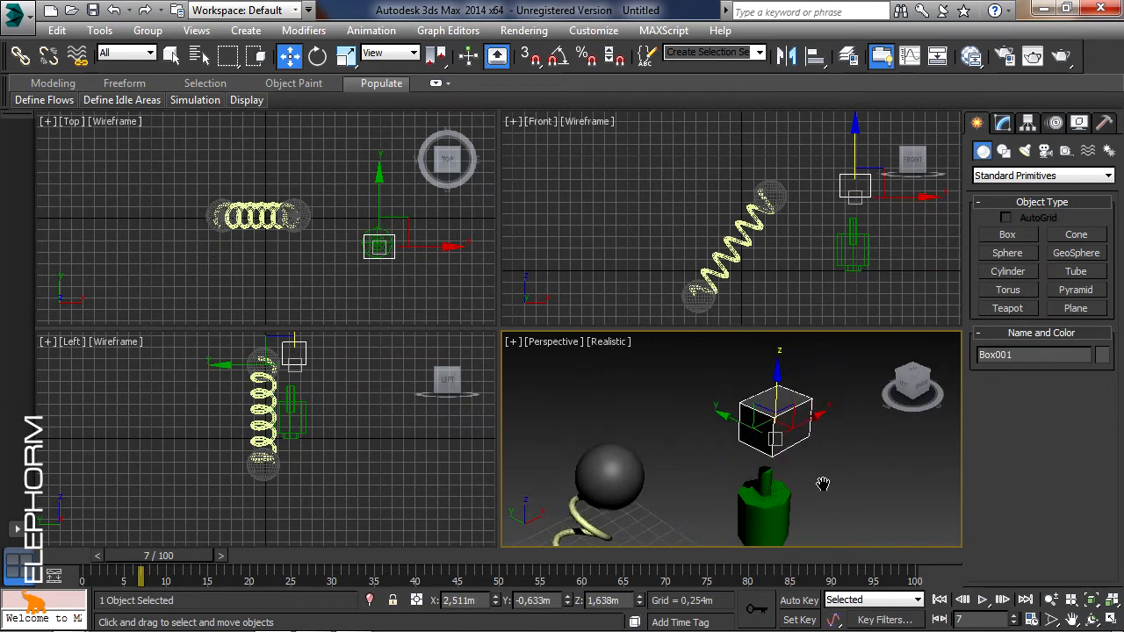
# Step: Clone the box as one independent copy straight down below the damper, at about Z -0.597 m
pyautogui.moveTo(776, 389)
pyautogui.keyDown('shift'); pyautogui.mouseDown()
pyautogui.moveTo(771, 505)
pyautogui.moveTo(796, 543)
pyautogui.mouseUp(); pyautogui.keyUp('shift')
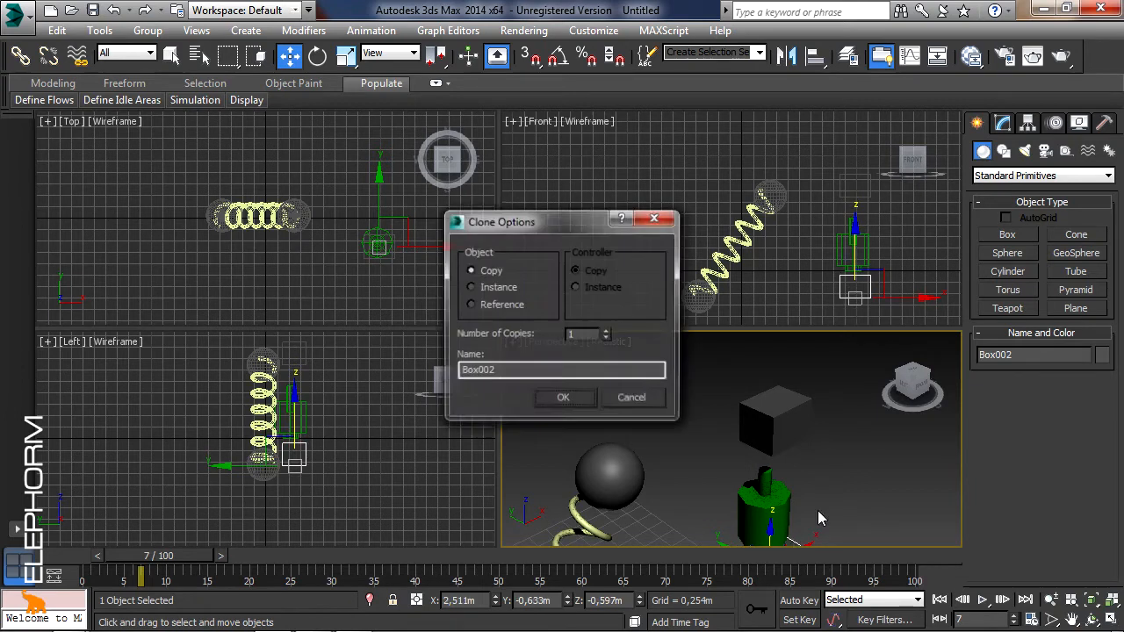
pyautogui.click(592, 403)
pyautogui.moveTo(836, 484); pyautogui.dragTo(815, 440, button='middle')
# Step: Bind the damper to object pivots, using the upper box as its piston object and the lower box as its base object
pyautogui.click(754, 461)
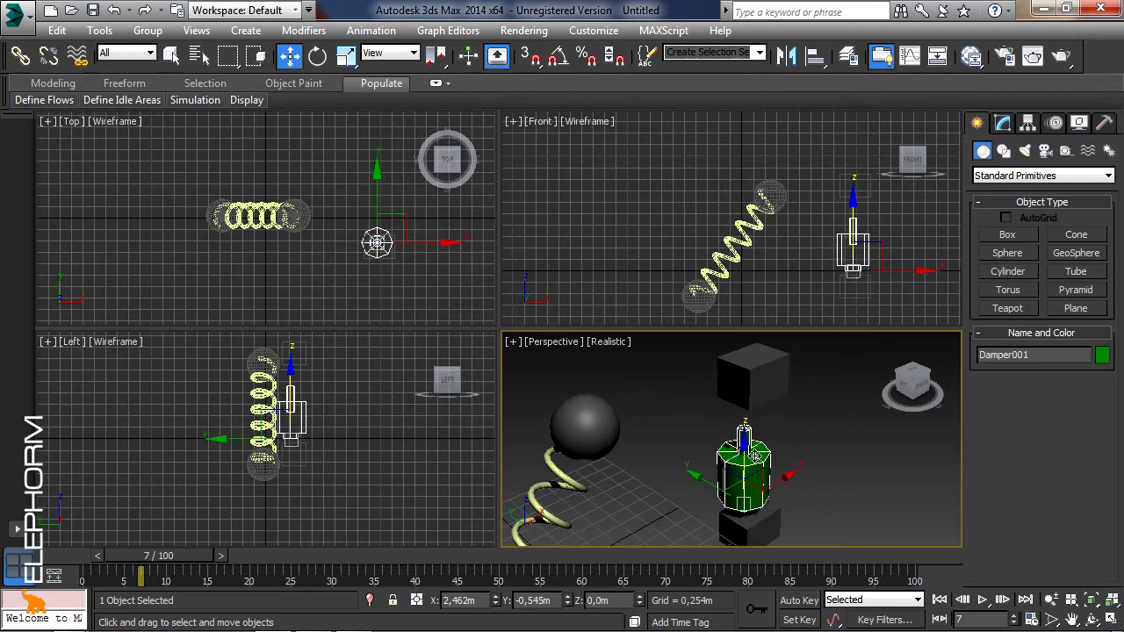
pyautogui.click(1004, 124)
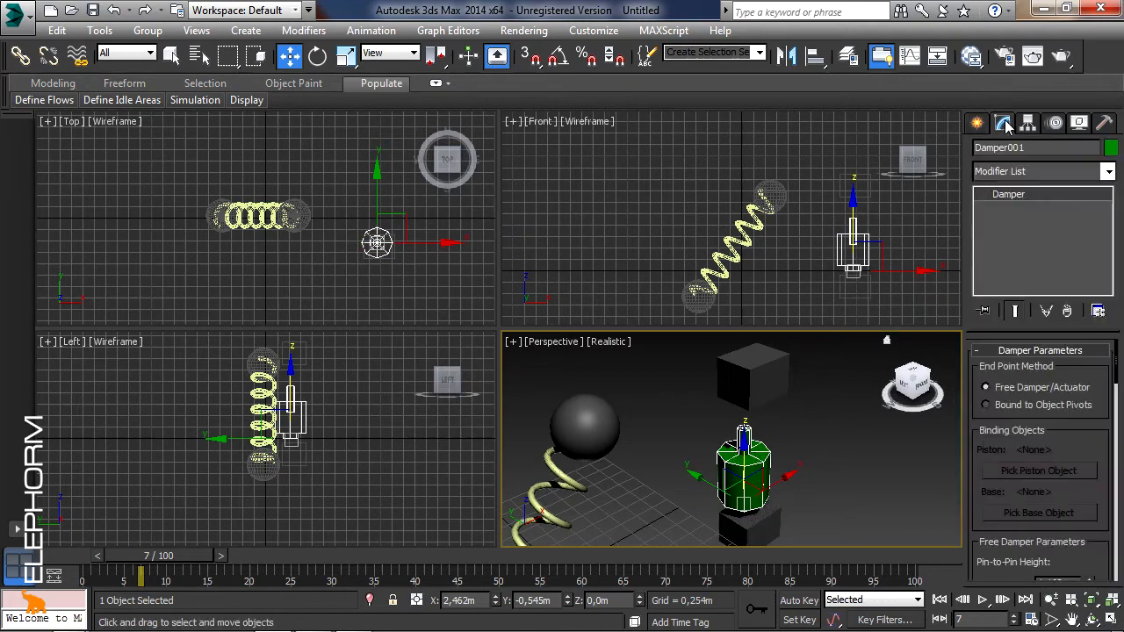
pyautogui.click(1044, 406)
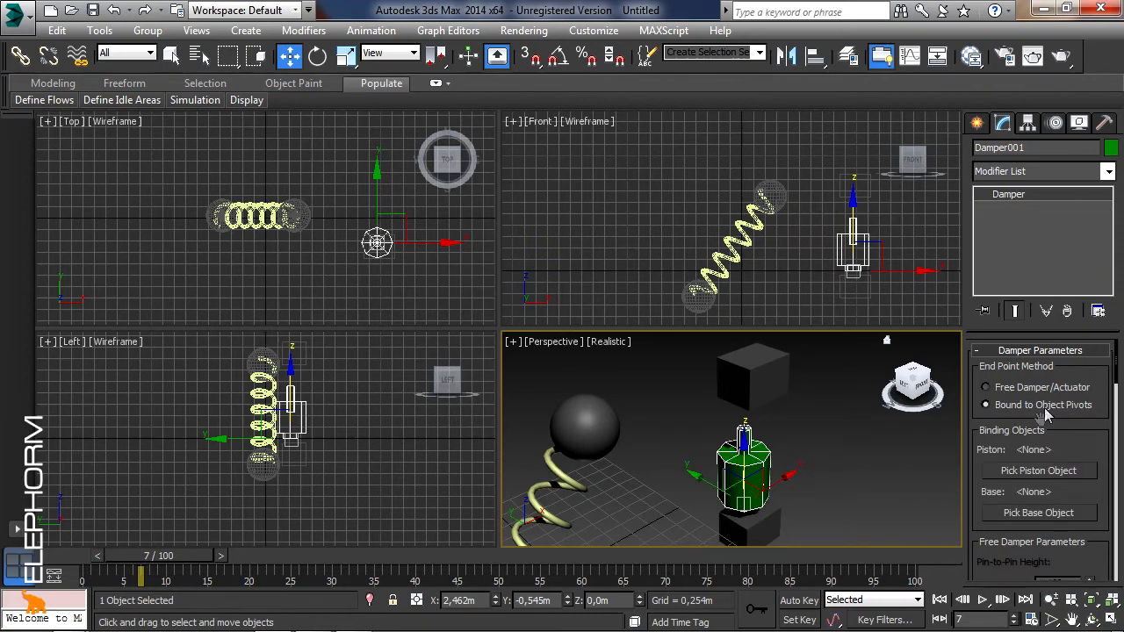
pyautogui.click(1046, 473)
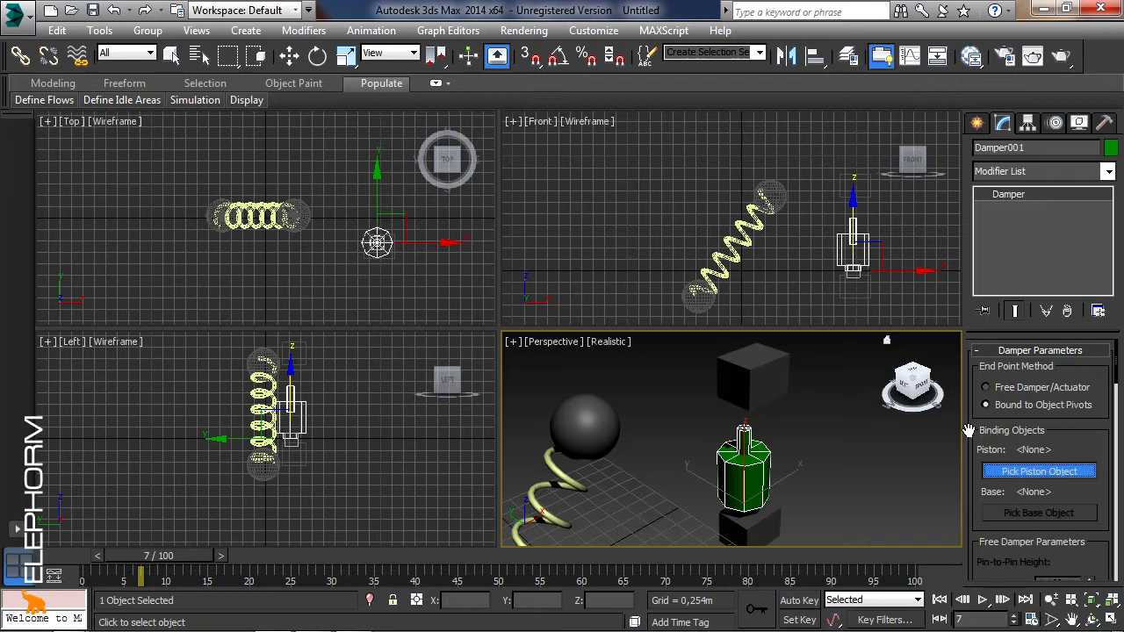
pyautogui.click(766, 384)
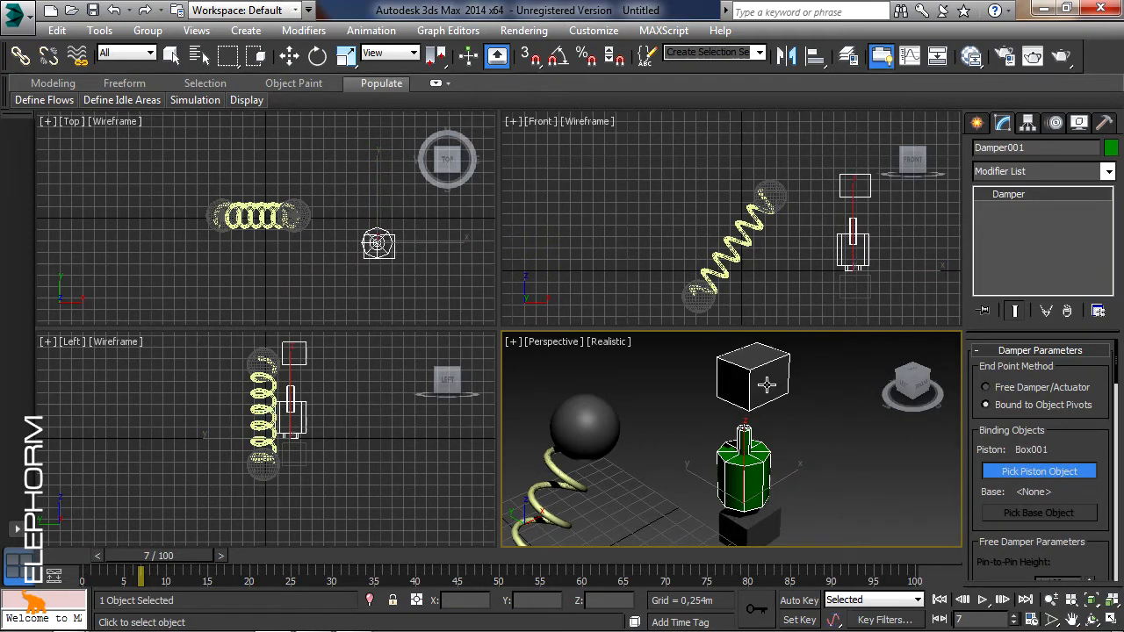
pyautogui.click(1039, 514)
pyautogui.click(753, 527)
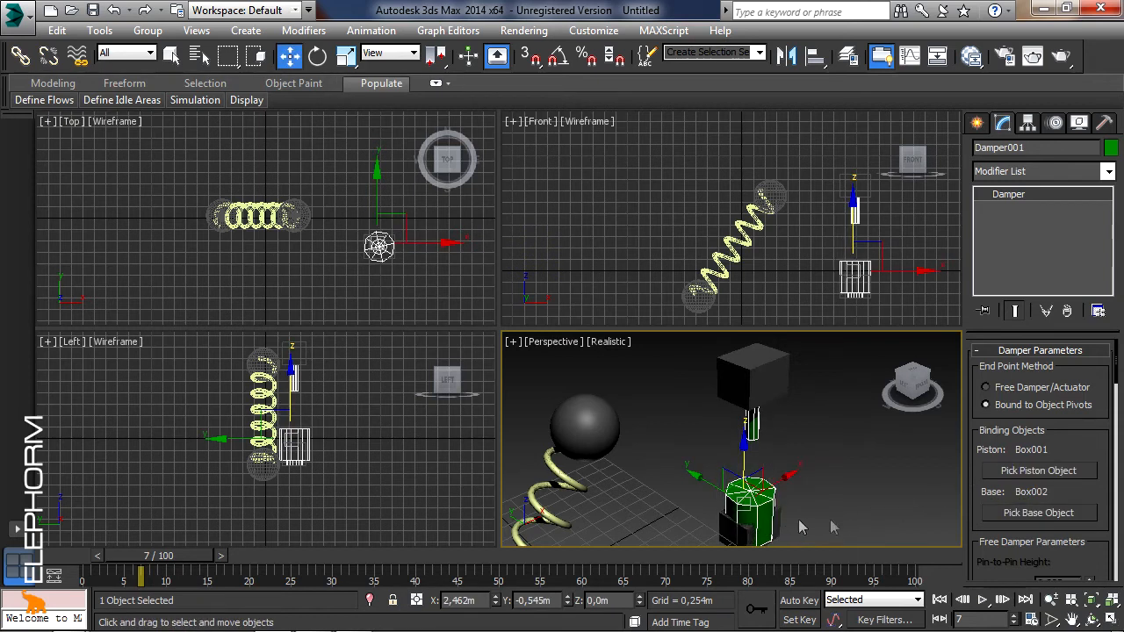
# Step: Lower the upper box toward the damper cylinder to about Z 0.869 m
pyautogui.moveTo(812, 504); pyautogui.dragTo(781, 446, button='middle')
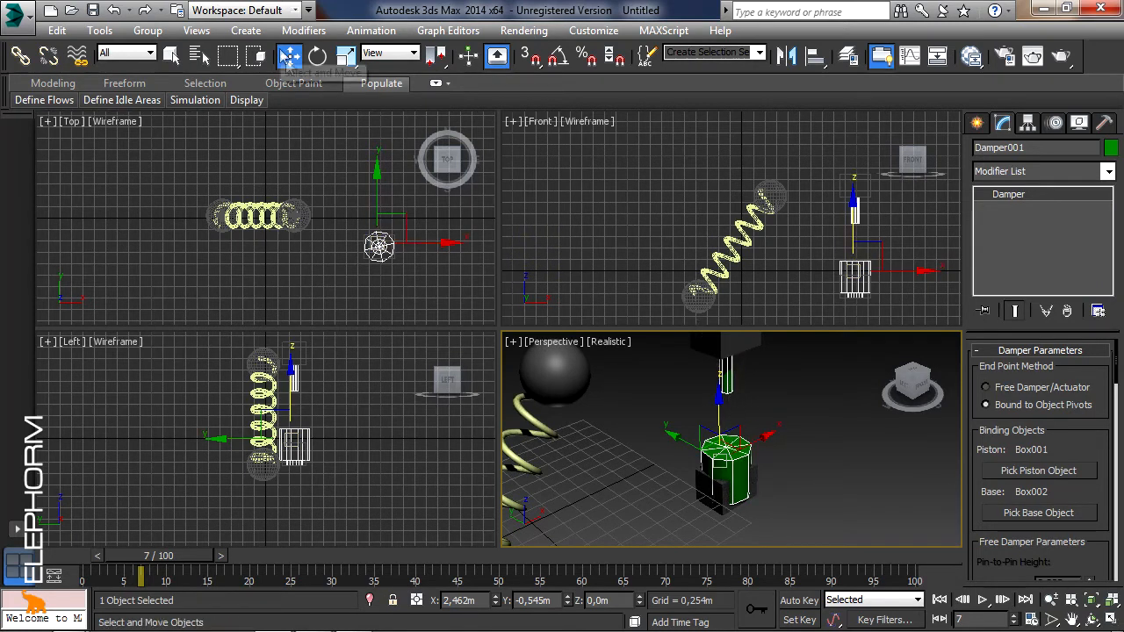
pyautogui.moveTo(761, 419); pyautogui.dragTo(808, 435, button='middle')
pyautogui.click(795, 376)
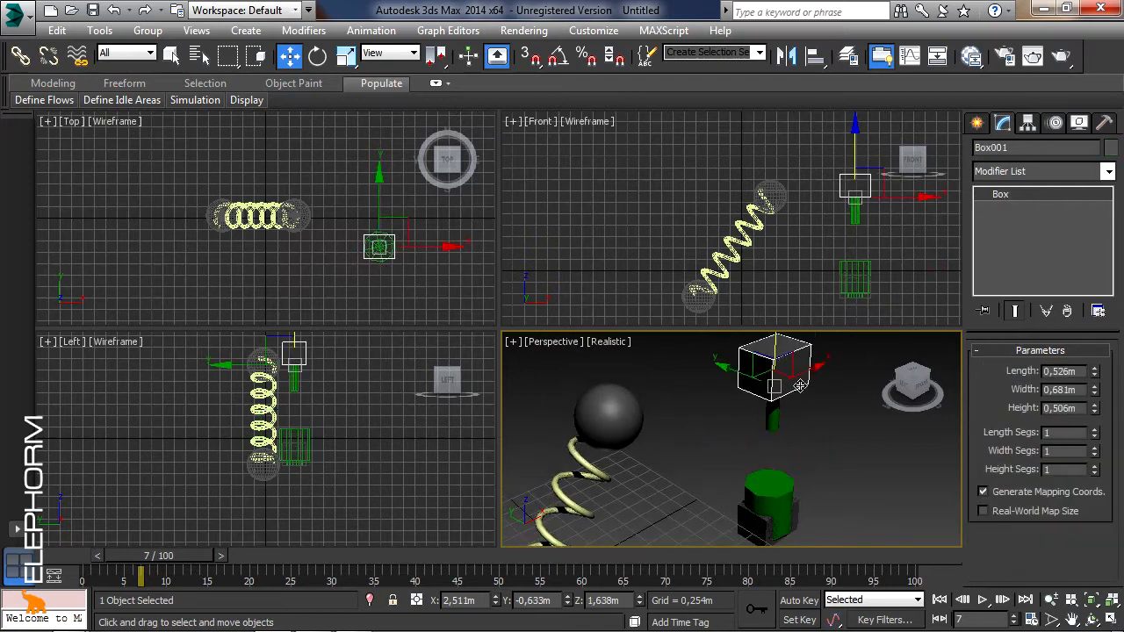
pyautogui.moveTo(772, 348); pyautogui.dragTo(795, 419)
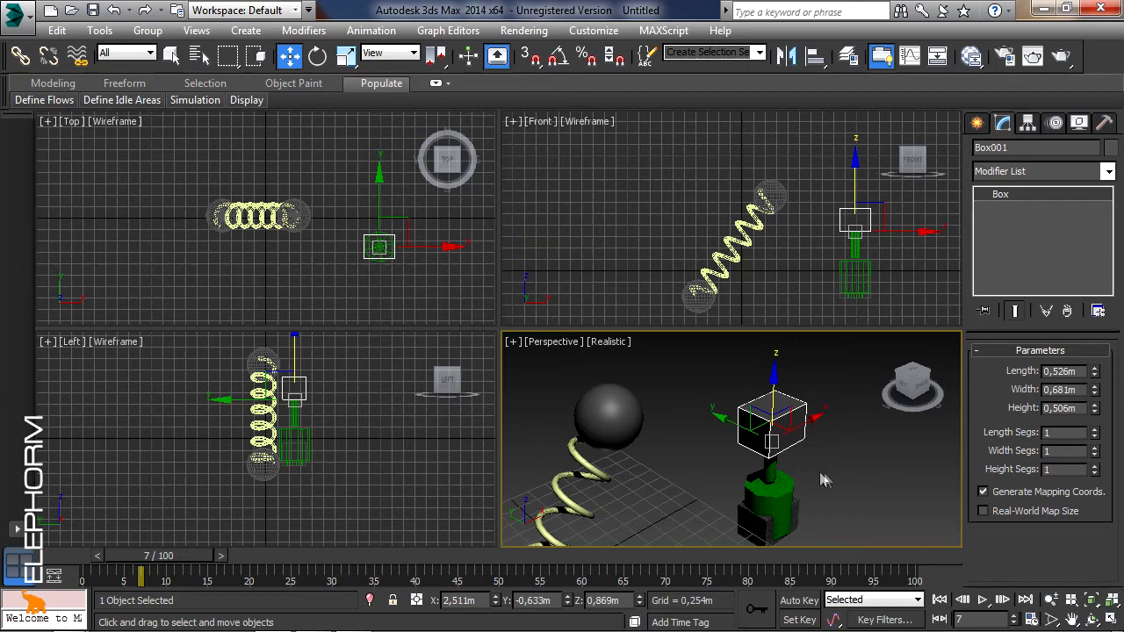
# Step: Set the damper's base height to about 0.236 m, its main cylinder height to 1.087 m and its piston height to 1.229 m
pyautogui.moveTo(886, 489); pyautogui.dragTo(875, 458, button='middle')
pyautogui.click(729, 467)
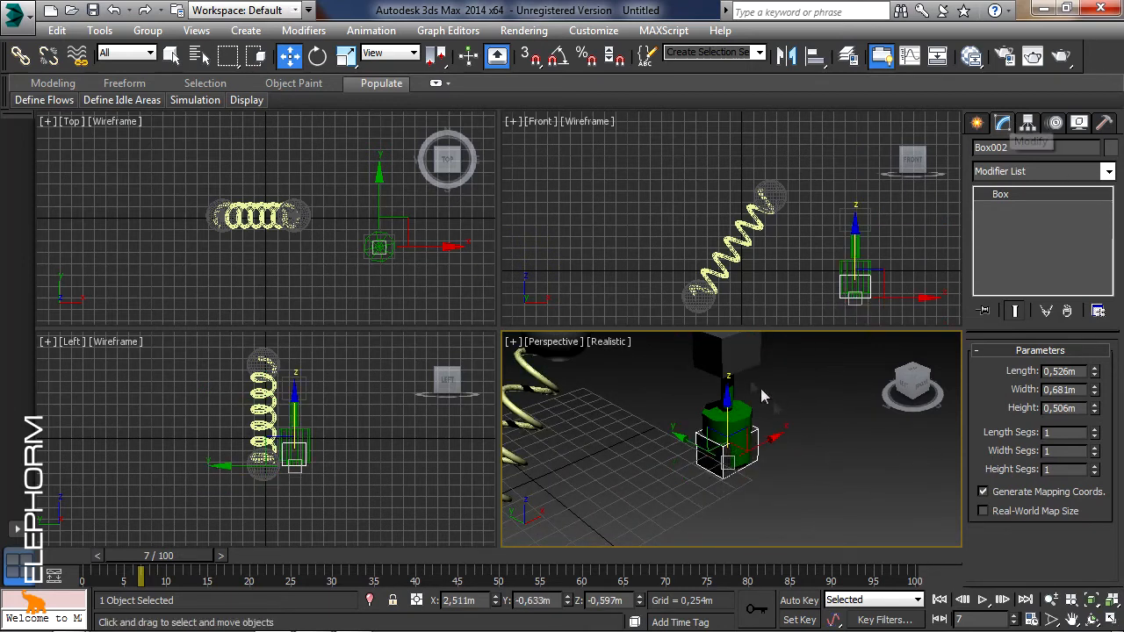
pyautogui.click(737, 413)
pyautogui.scroll(-5, 1104, 507)
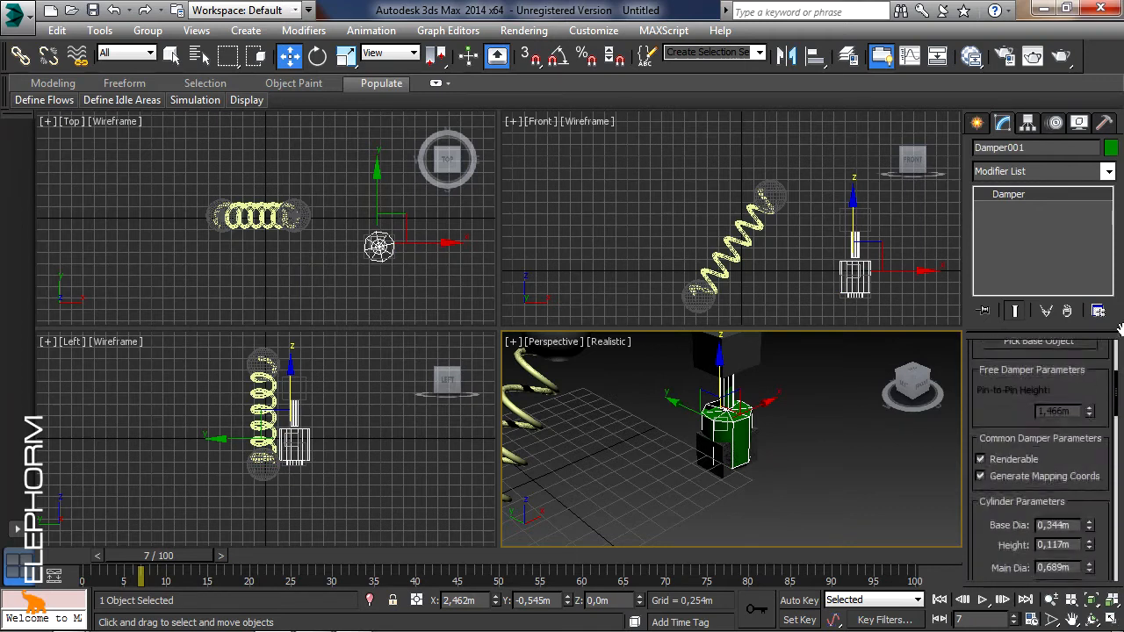
pyautogui.moveTo(1089, 470)
pyautogui.mouseDown()
pyautogui.moveTo(1106, 422)
pyautogui.moveTo(1094, 474)
pyautogui.mouseUp()
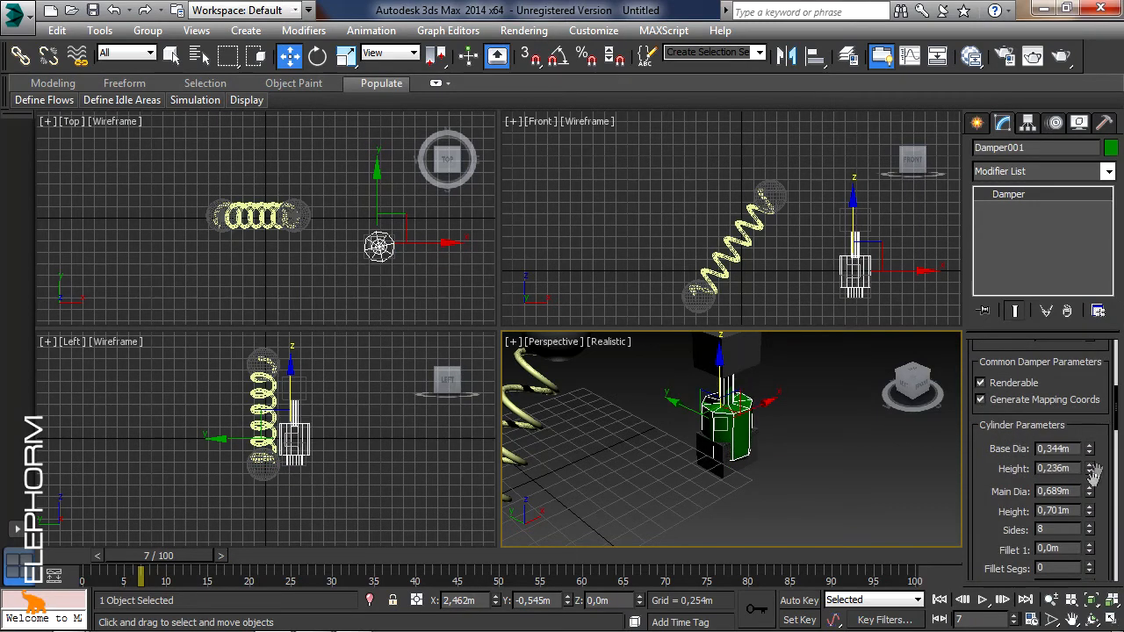
pyautogui.moveTo(1089, 519); pyautogui.dragTo(1098, 426)
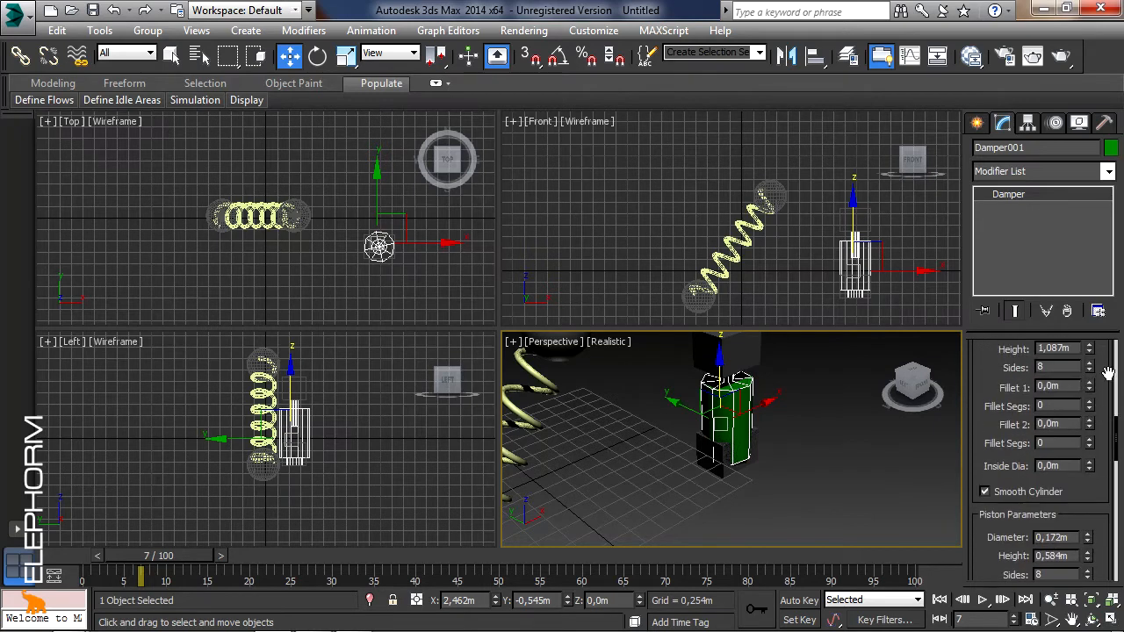
pyautogui.moveTo(1100, 465); pyautogui.dragTo(1108, 400)
pyautogui.moveTo(1089, 464); pyautogui.dragTo(1072, 277)
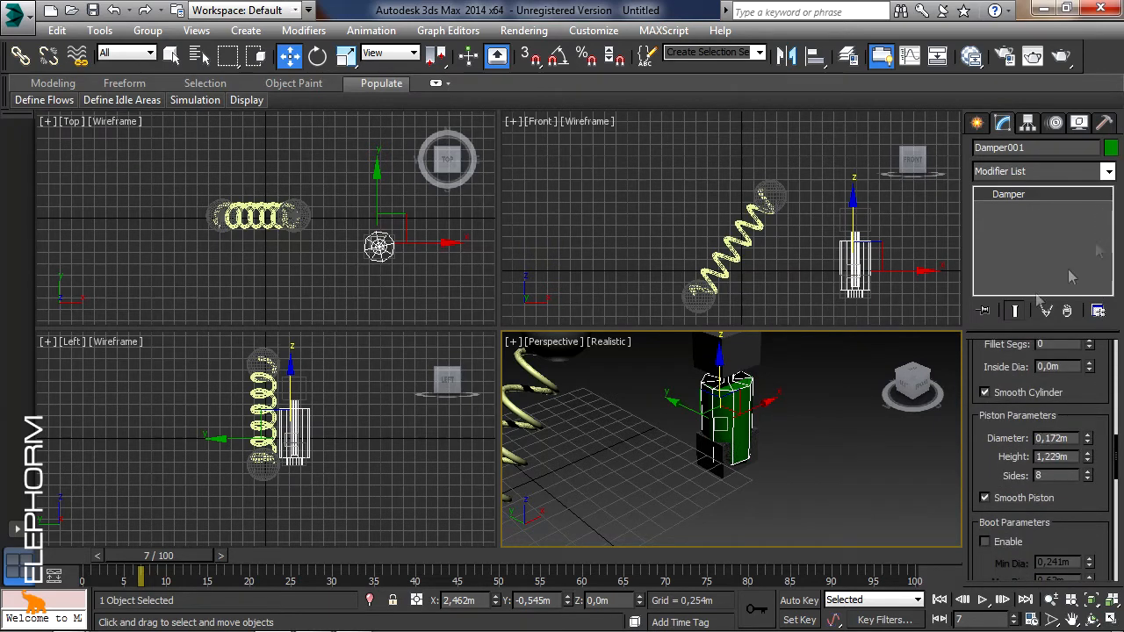
# Step: Move the upper box vertically to about Z 1.259 m and the lower box to about Z -0.896 m
pyautogui.click(714, 361)
pyautogui.moveTo(745, 344); pyautogui.dragTo(748, 420, button='middle')
pyautogui.moveTo(731, 394); pyautogui.dragTo(764, 343)
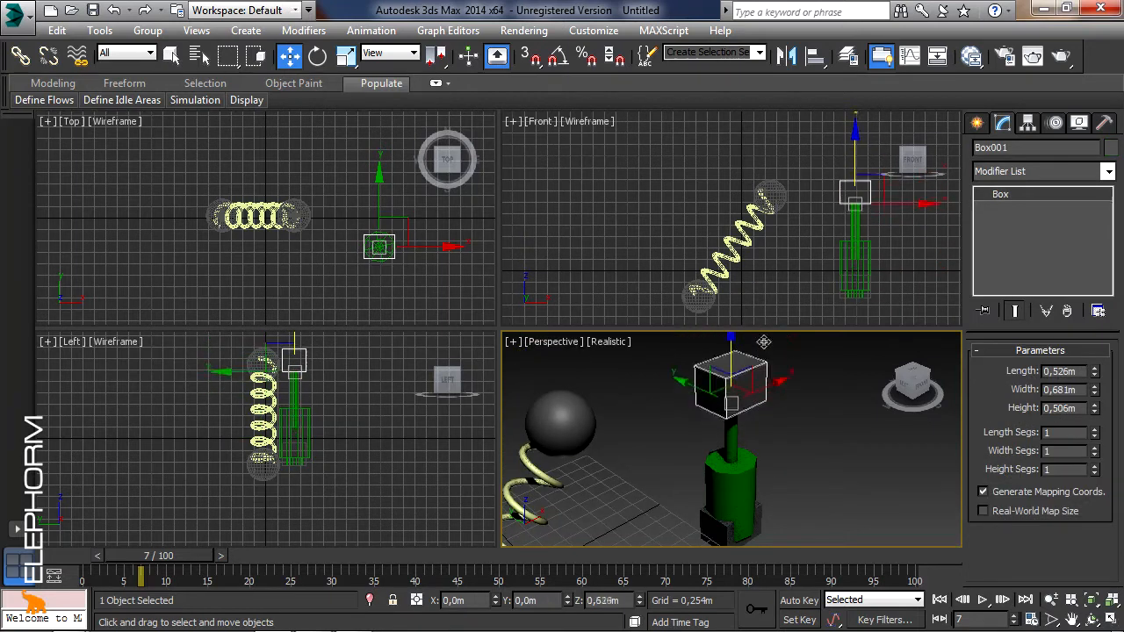
pyautogui.click(747, 525)
pyautogui.moveTo(747, 525); pyautogui.dragTo(788, 446, button='middle')
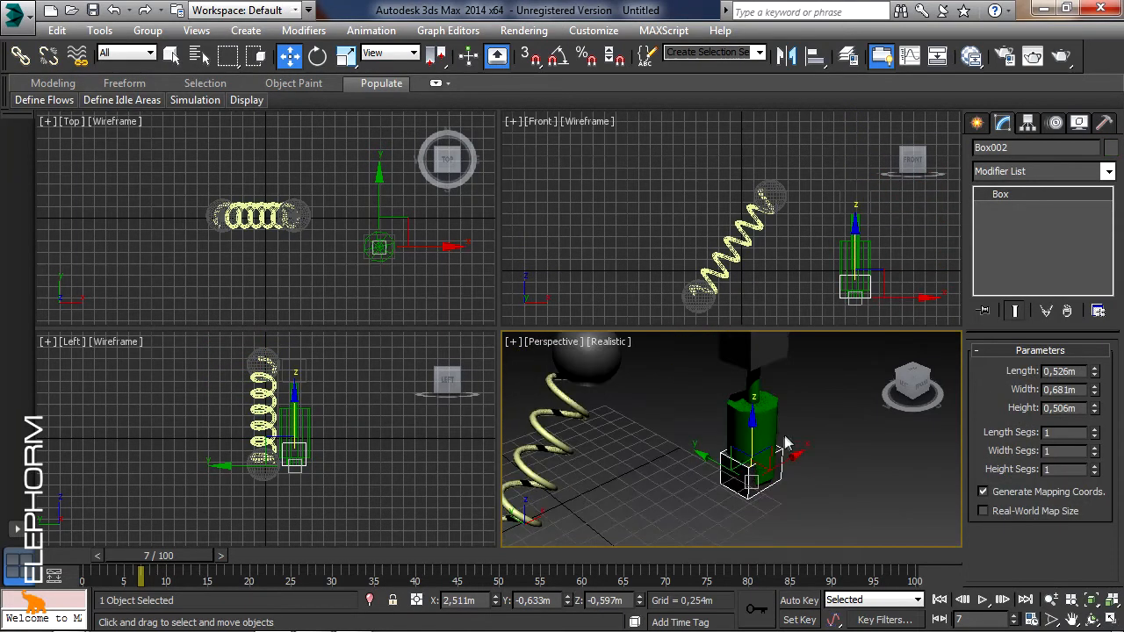
pyautogui.moveTo(751, 433); pyautogui.dragTo(747, 479)
# Step: Frame the spring and damper together in the Perspective view, render it, and close the rendered image
pyautogui.scroll(-3, 746, 479)
pyautogui.keyDown('alt'); pyautogui.moveTo(747, 479); pyautogui.dragTo(726, 445, button='middle'); pyautogui.keyUp('alt')
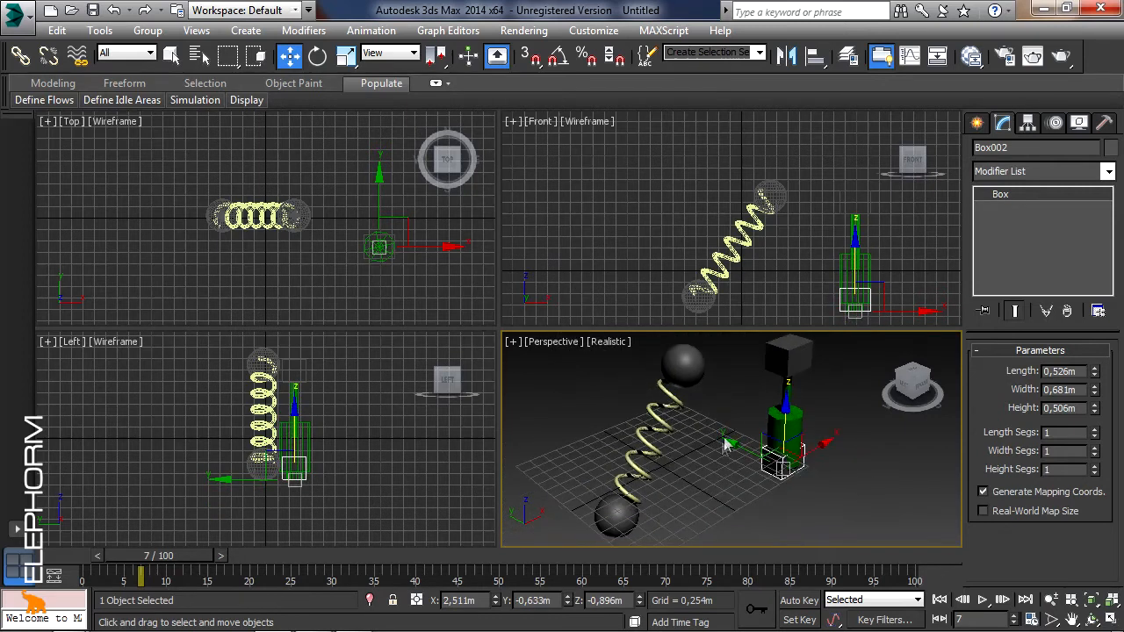
pyautogui.click(1064, 58)
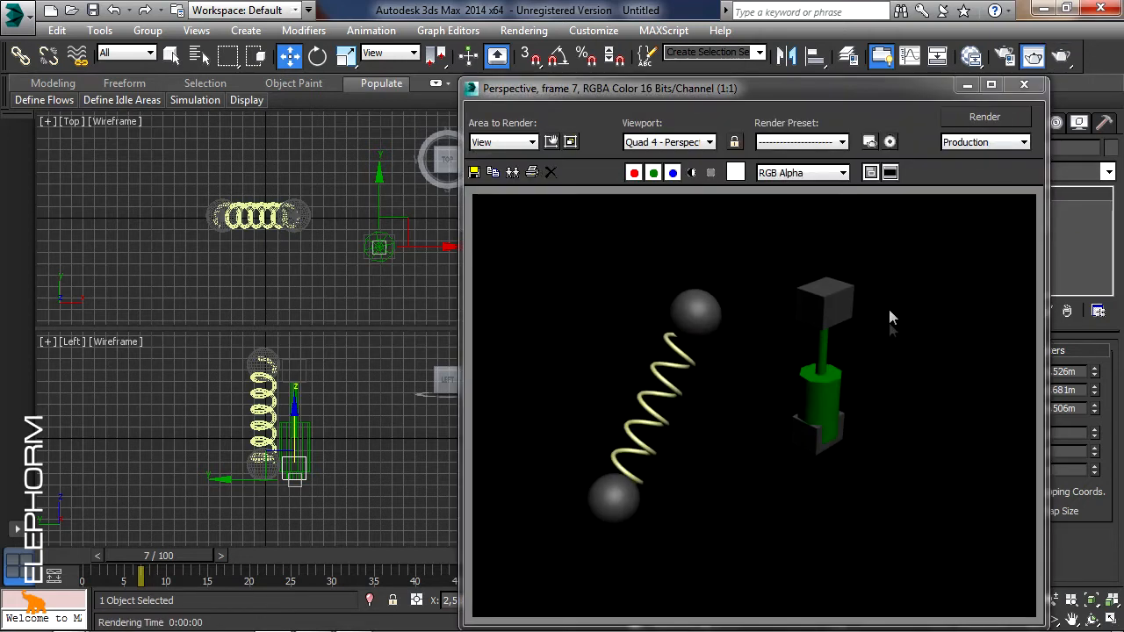
pyautogui.click(1024, 85)
# Step: Select both boxes and both spheres and turn off Renderable in their object properties
pyautogui.click(690, 369)
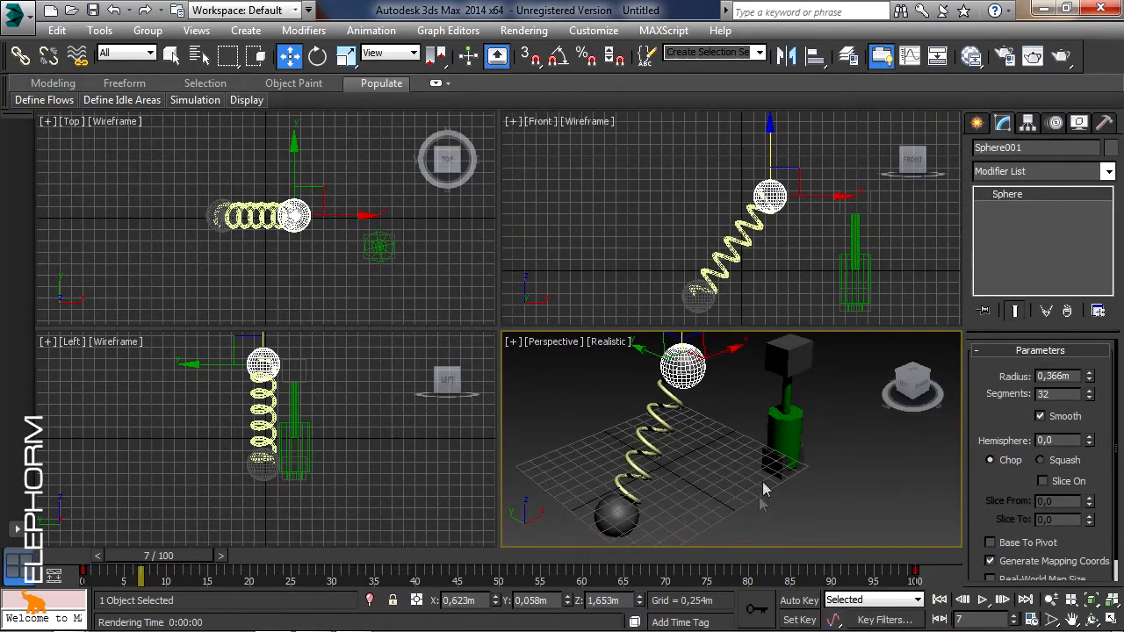
pyautogui.click(804, 361)
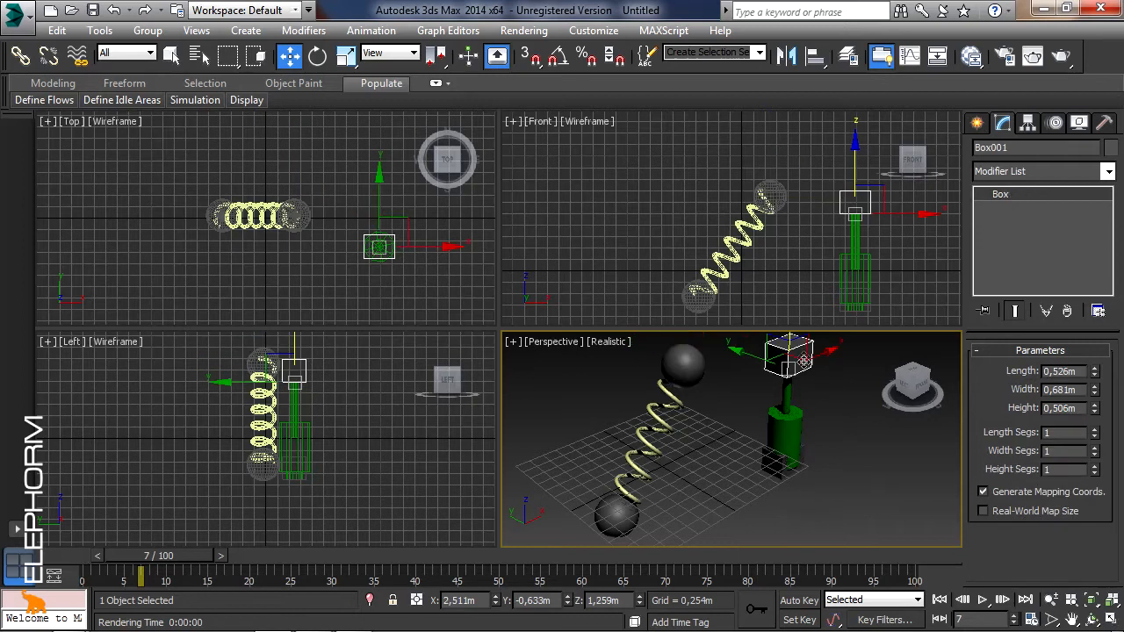
pyautogui.keyDown('ctrl'); pyautogui.click(780, 474); pyautogui.keyUp('ctrl')
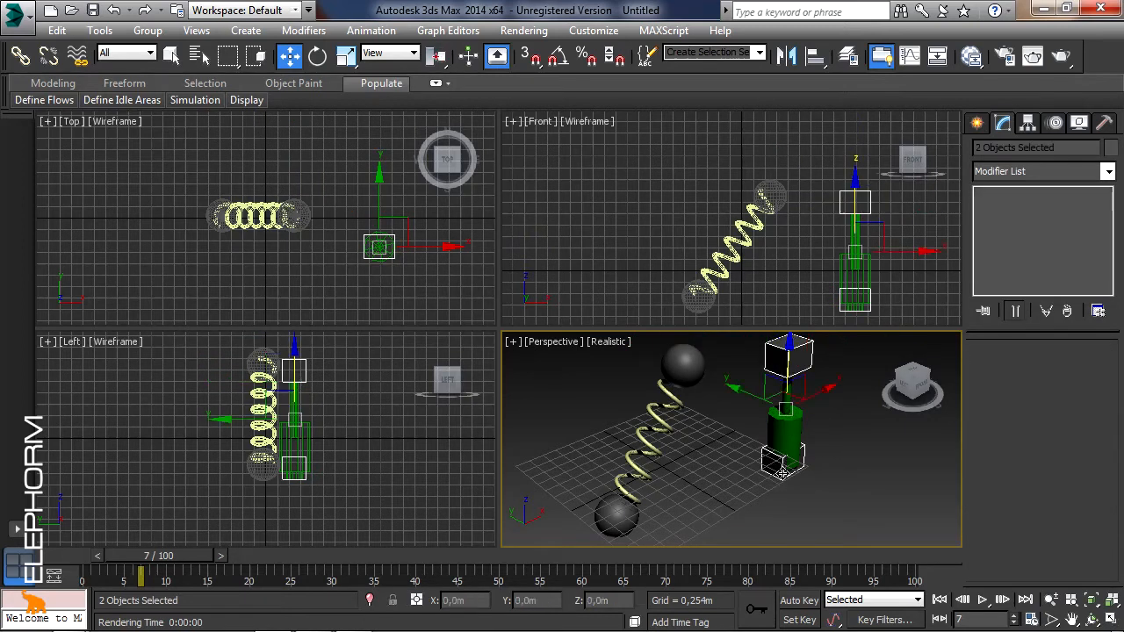
pyautogui.keyDown('ctrl'); pyautogui.click(698, 356); pyautogui.keyUp('ctrl')
pyautogui.keyDown('ctrl'); pyautogui.click(619, 527); pyautogui.keyUp('ctrl')
pyautogui.rightClick(627, 475)
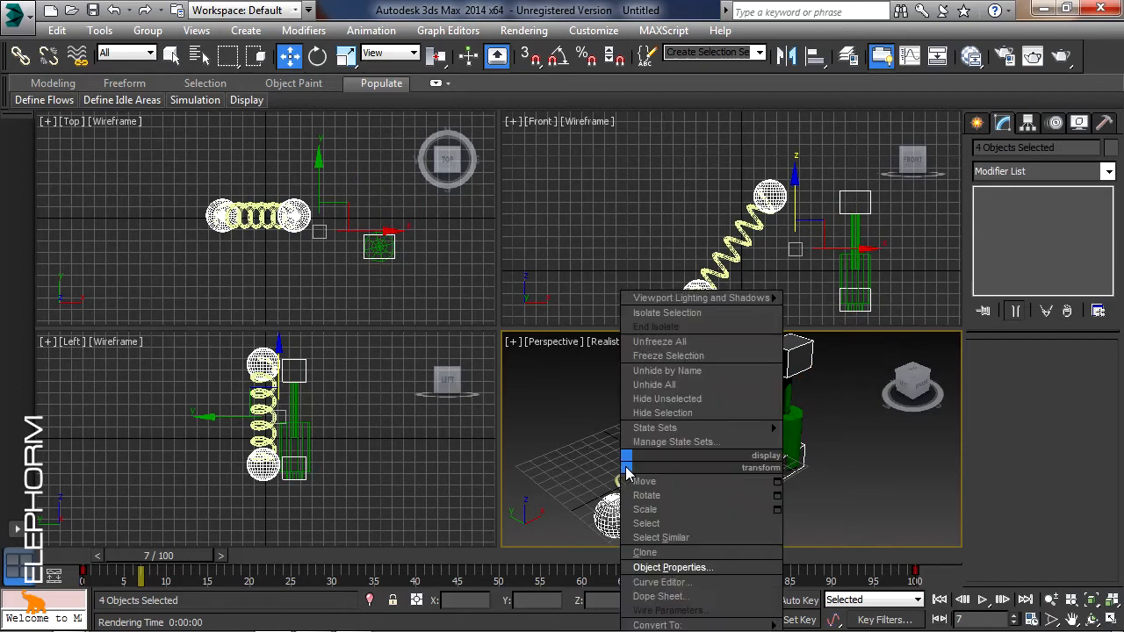
pyautogui.click(683, 567)
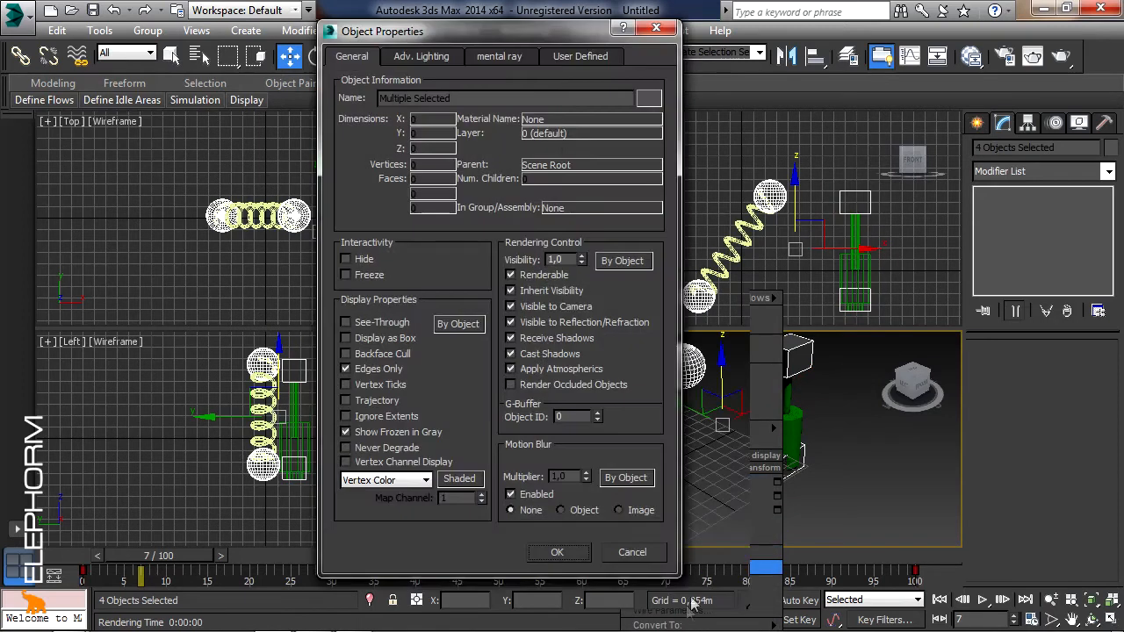
pyautogui.click(511, 275)
pyautogui.click(557, 554)
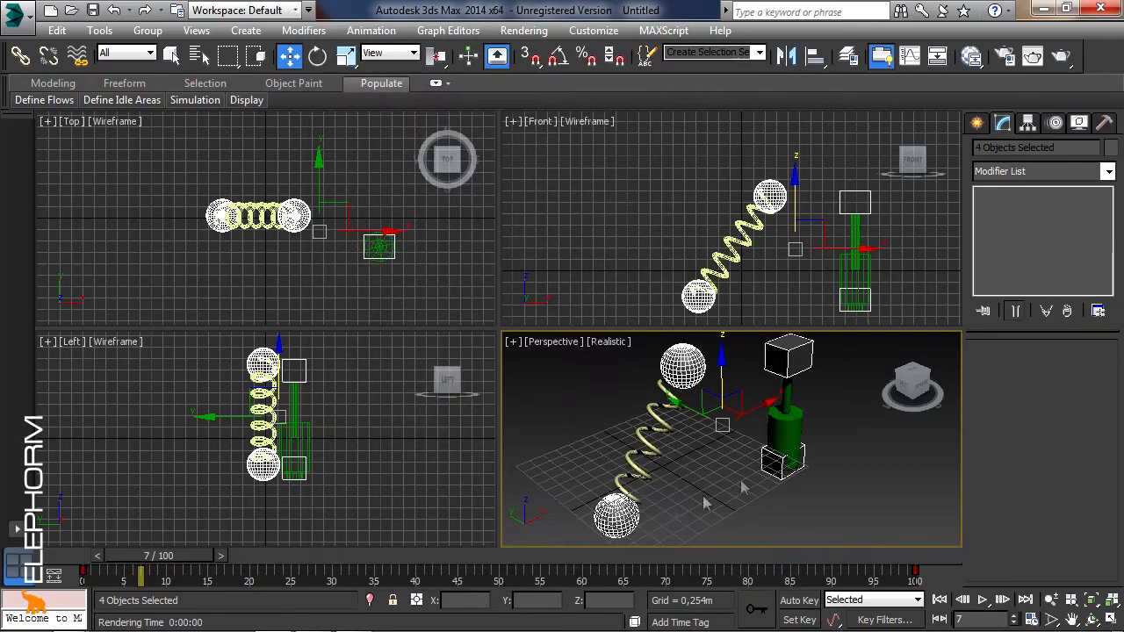
# Step: Move the upper box vertically to about Z 1.202 m and render the Perspective view
pyautogui.moveTo(814, 388); pyautogui.dragTo(819, 406, button='middle')
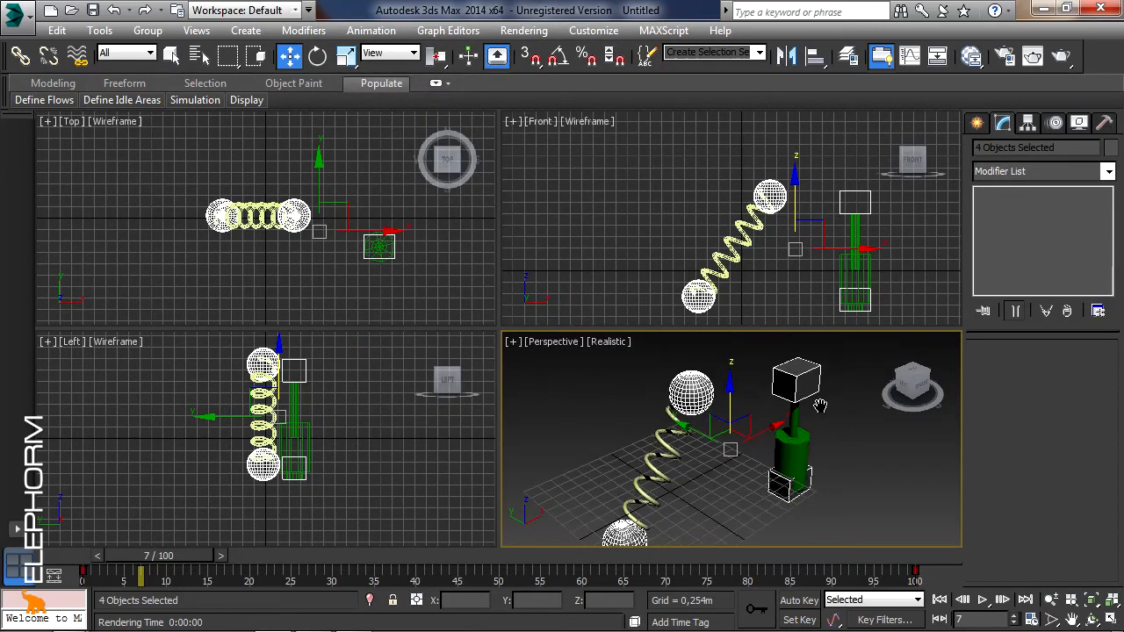
pyautogui.click(694, 384)
pyautogui.click(803, 380)
pyautogui.moveTo(803, 344); pyautogui.dragTo(833, 353)
pyautogui.moveTo(834, 353); pyautogui.dragTo(795, 350, button='middle')
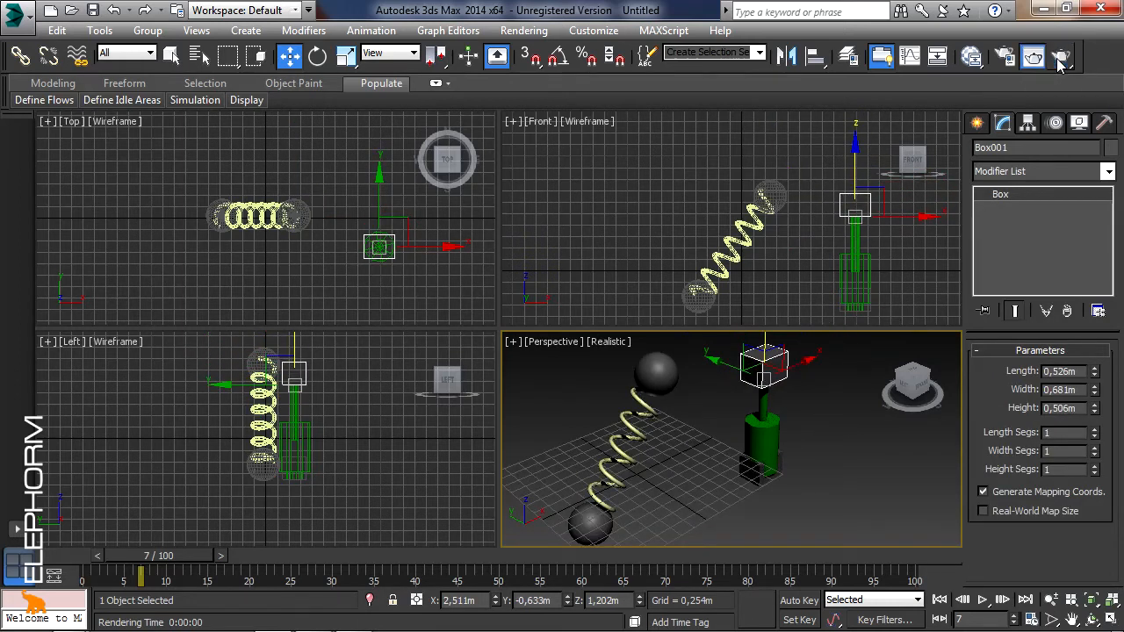
pyautogui.click(1061, 56)
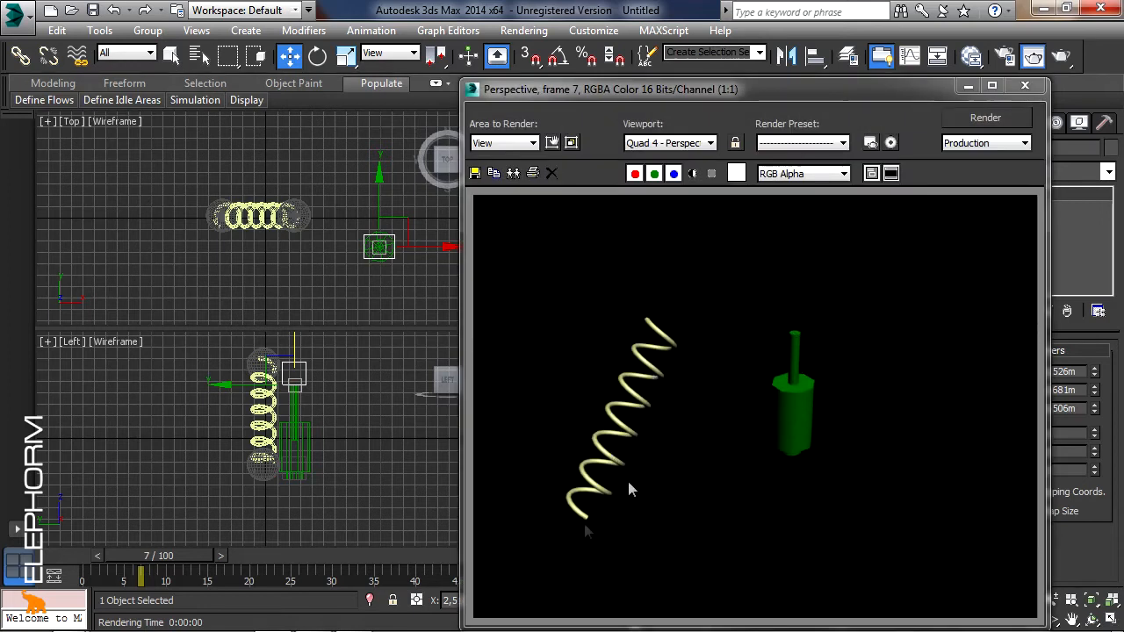